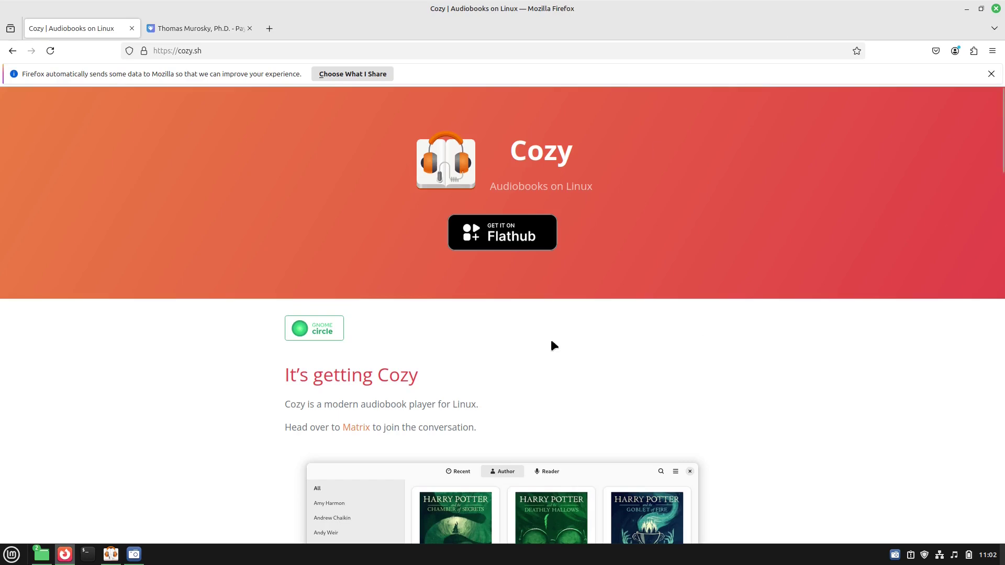
scroll(824, 310, "down", 15)
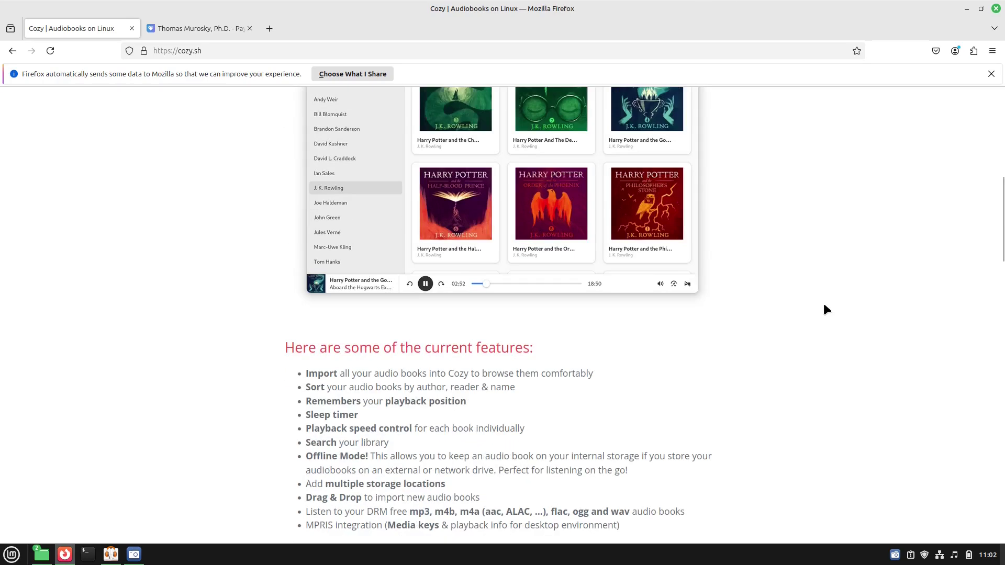
scroll(823, 310, "down", 3)
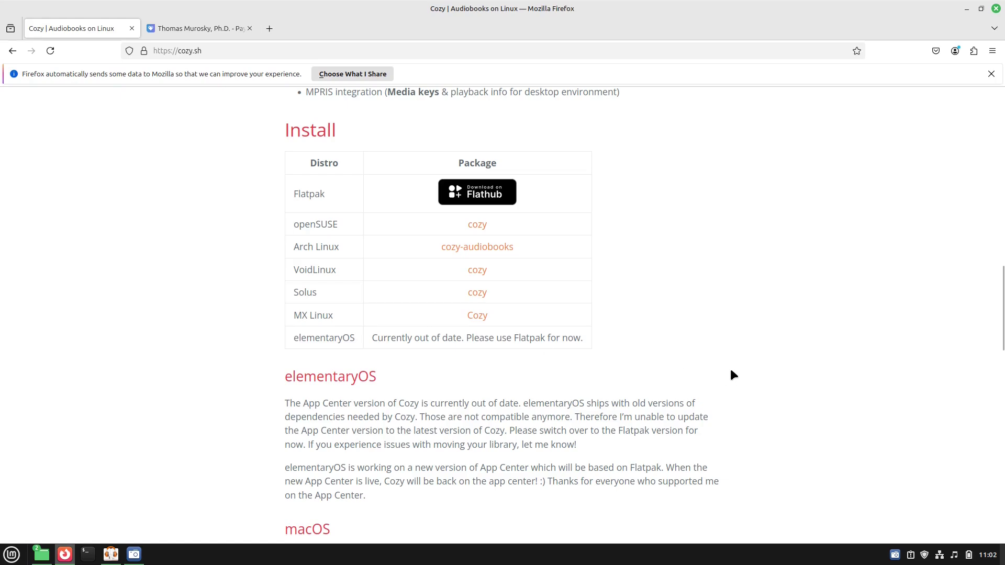
scroll(796, 282, "down", 10)
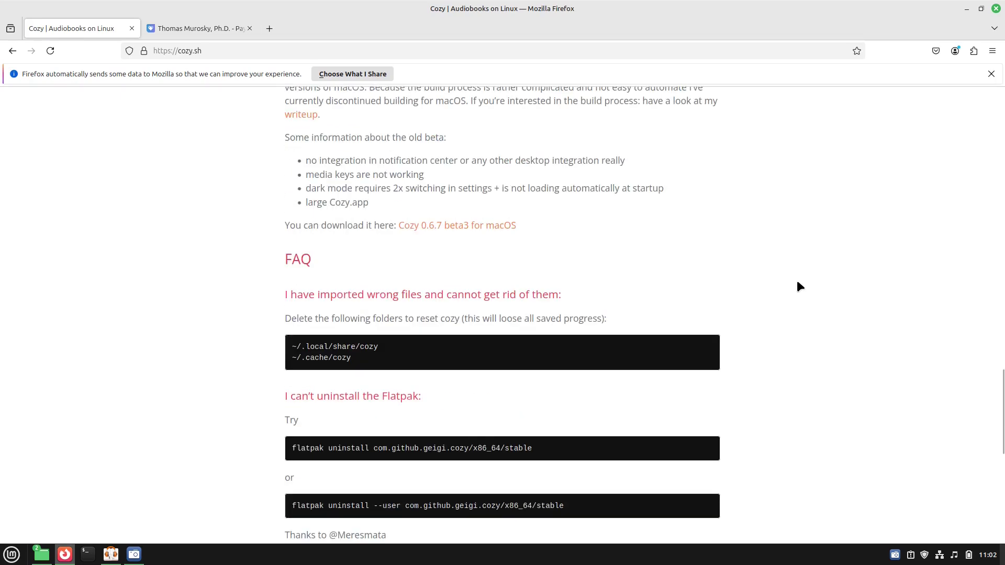
scroll(797, 283, "up", 15)
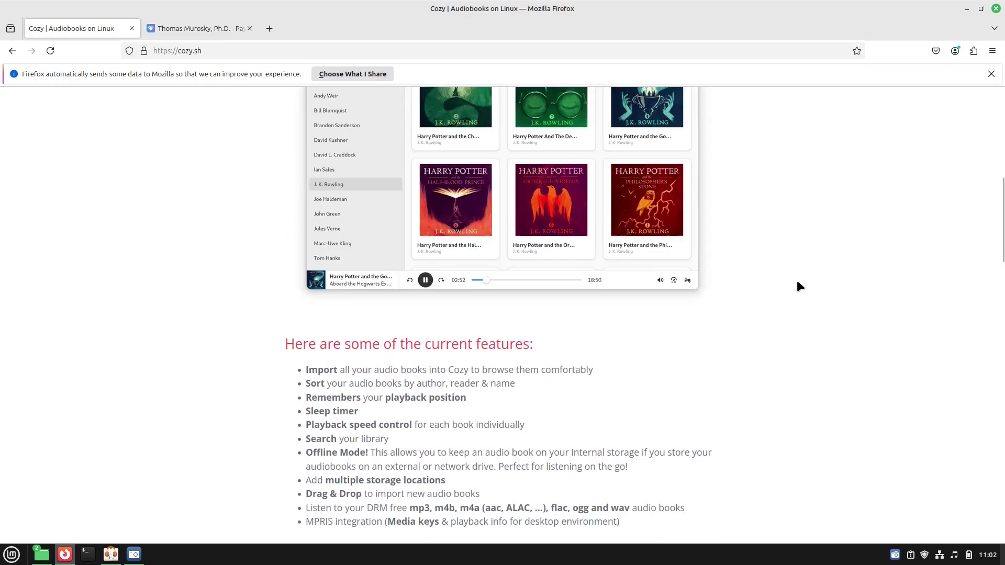
scroll(796, 279, "down", 8)
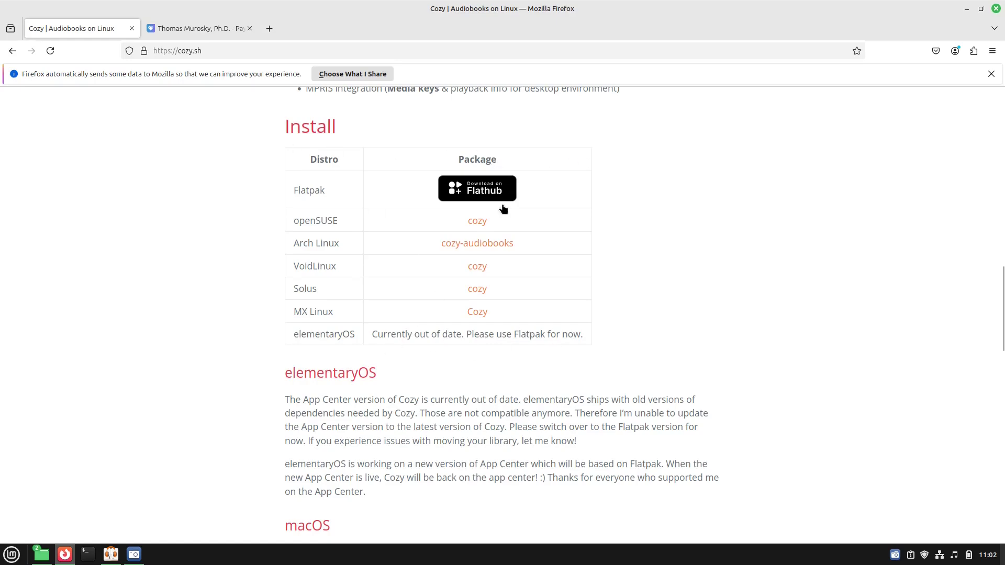
scroll(517, 361, "down", 10)
scroll(529, 381, "up", 5)
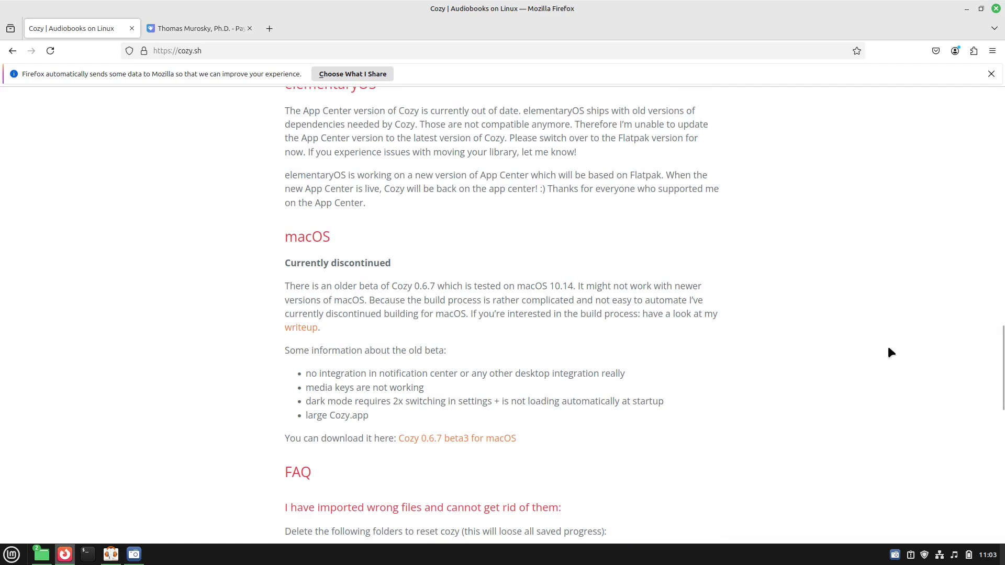
scroll(911, 366, "down", 5)
scroll(899, 391, "up", 5)
scroll(901, 391, "down", 5)
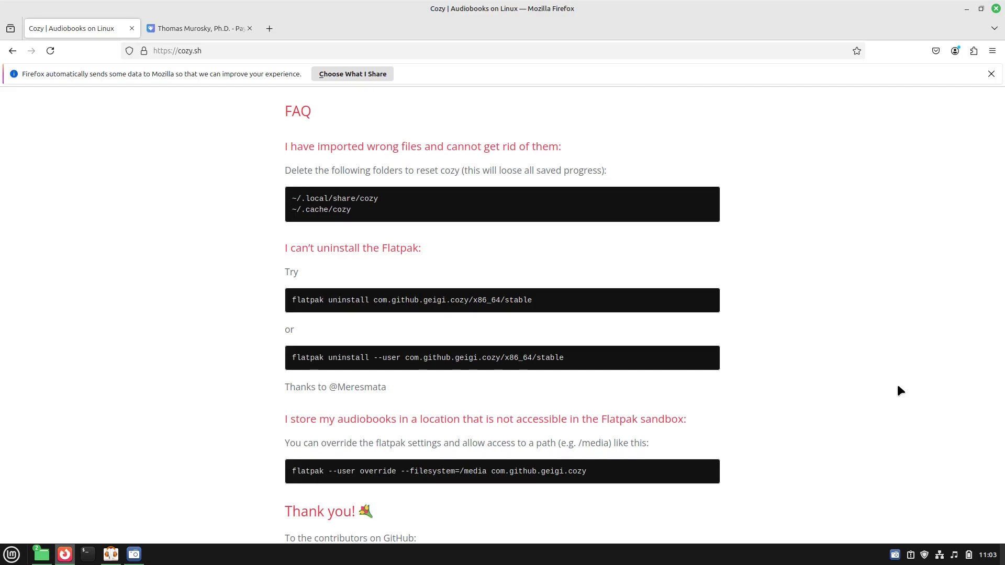
scroll(897, 387, "down", 5)
scroll(884, 403, "up", 15)
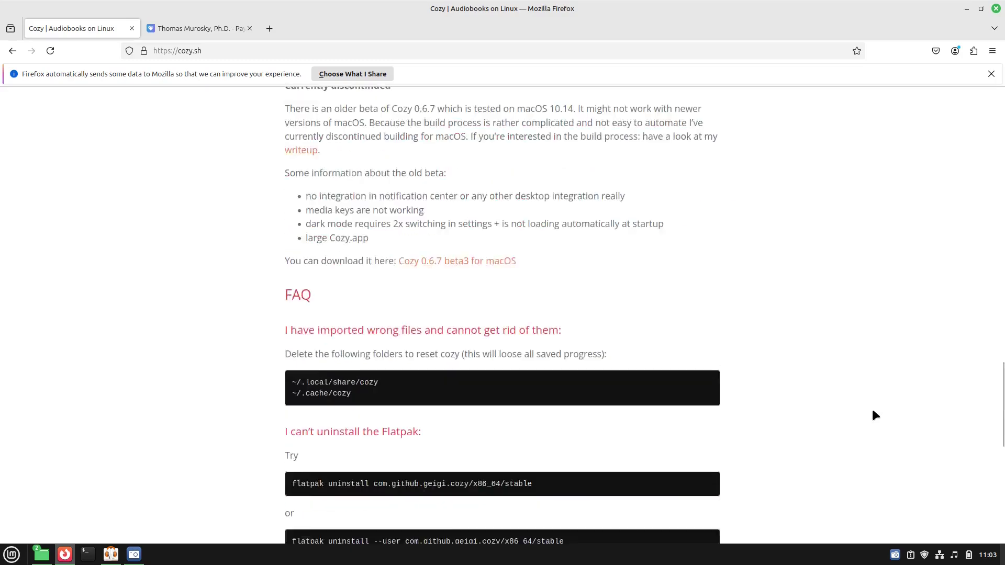
left_click(110, 555)
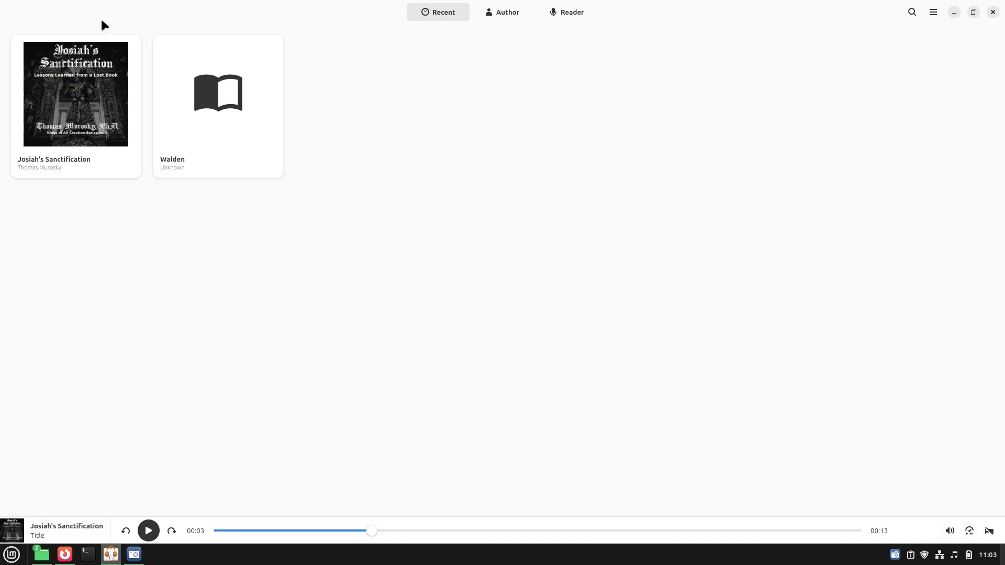
Switch the library view between Author and Reader grouping, ending on Author (All, Thomas Murosky, Unknown).
left_click(514, 11)
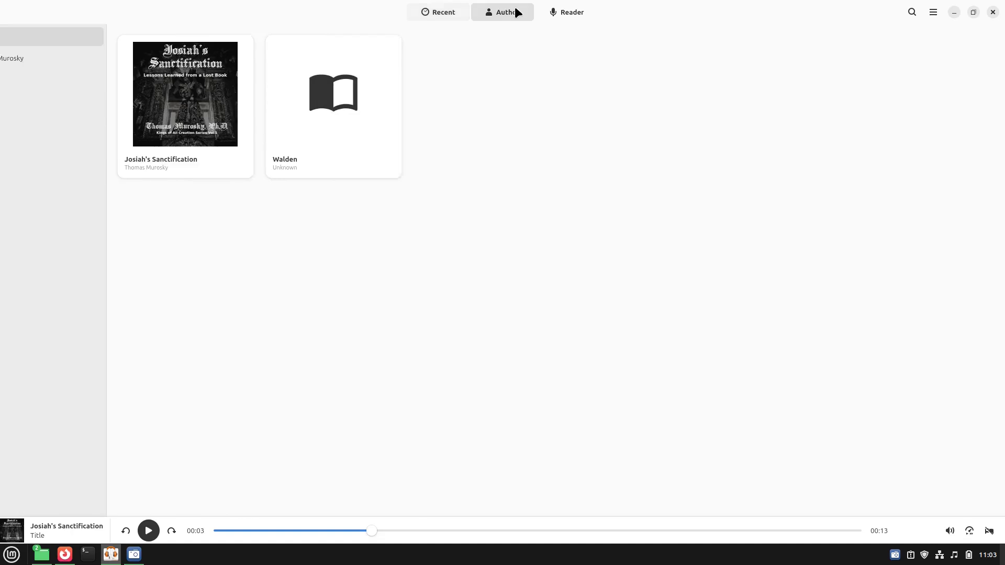
left_click(574, 13)
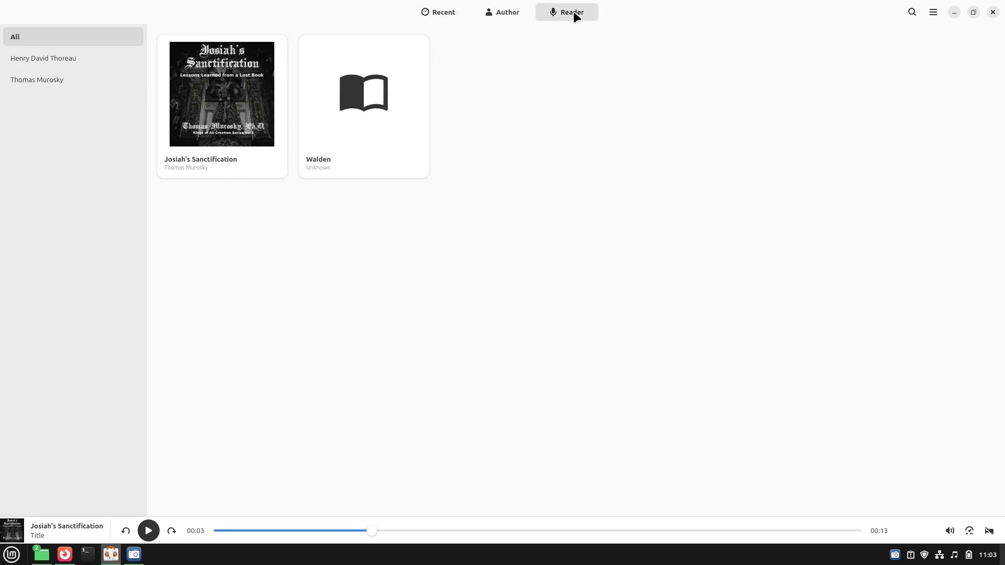
left_click(510, 12)
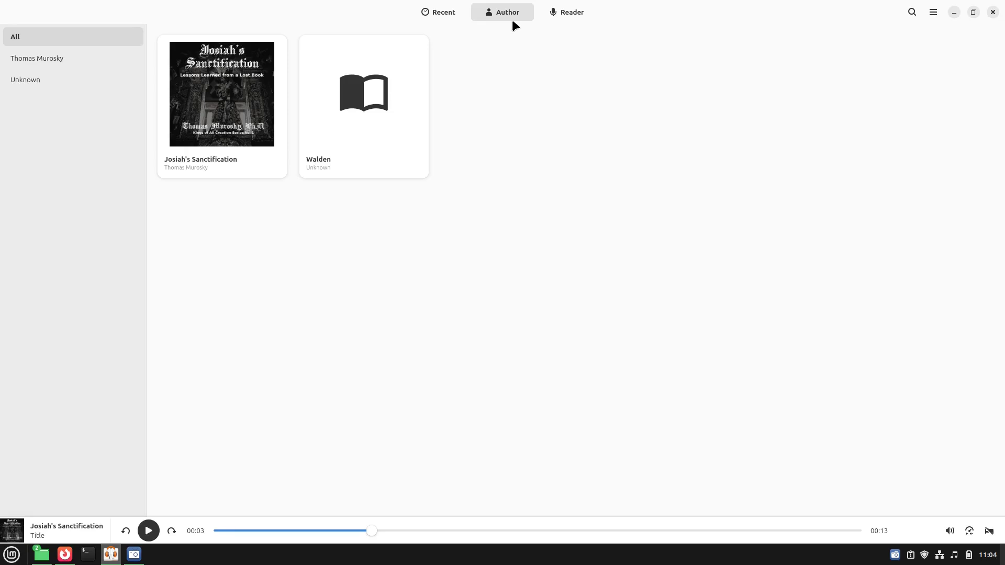
key("super")
type("xed")
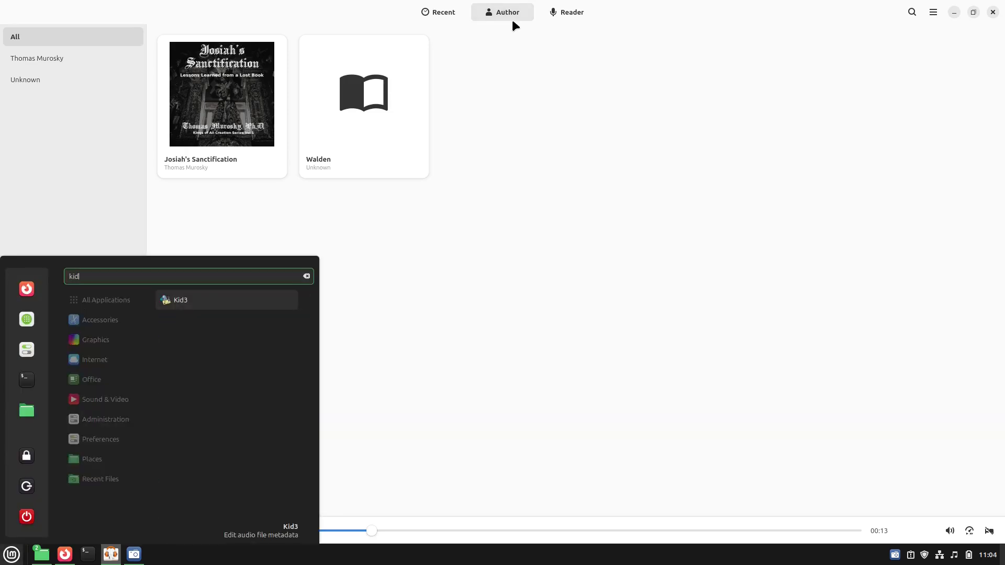
key("Return")
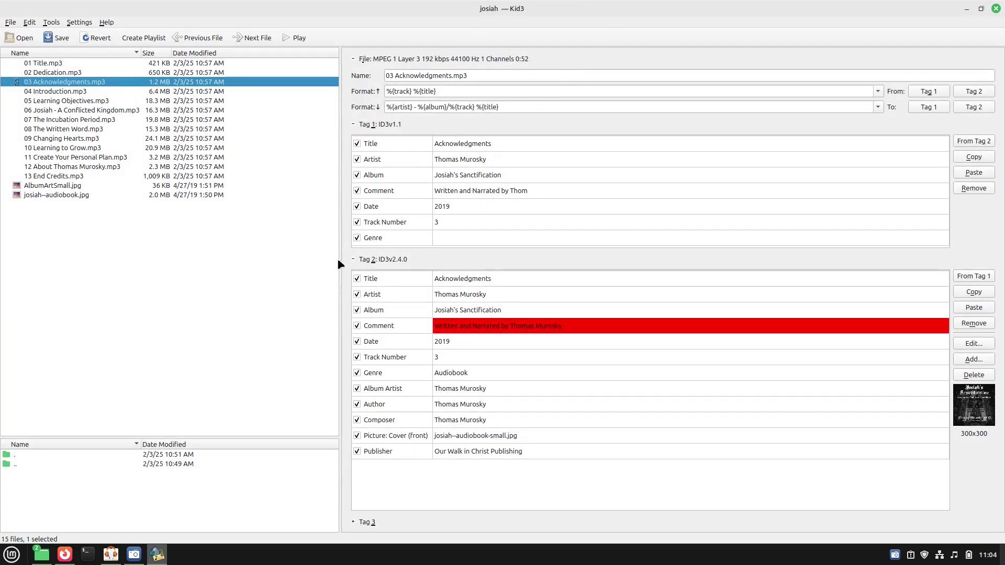
left_click(62, 64)
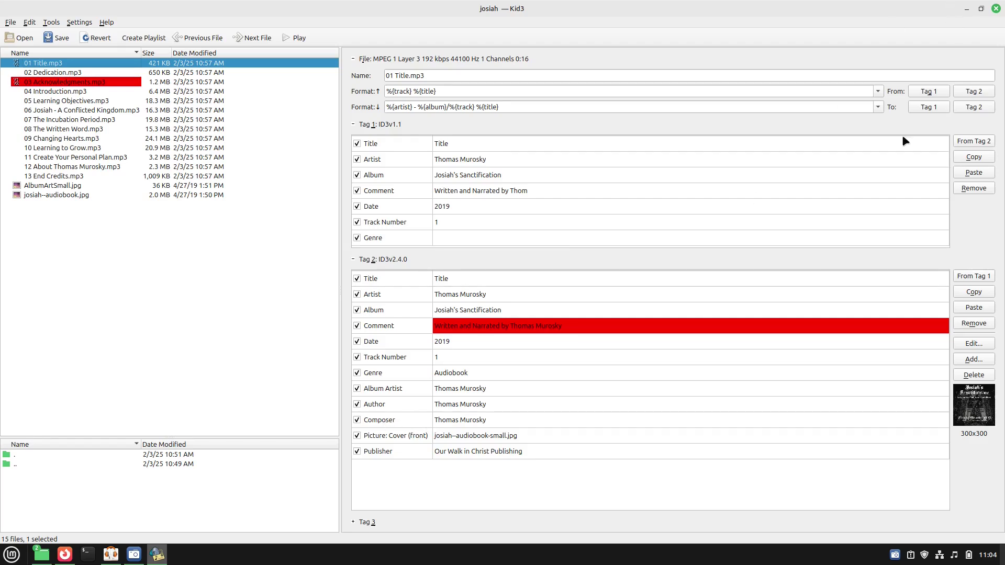
left_click(996, 9)
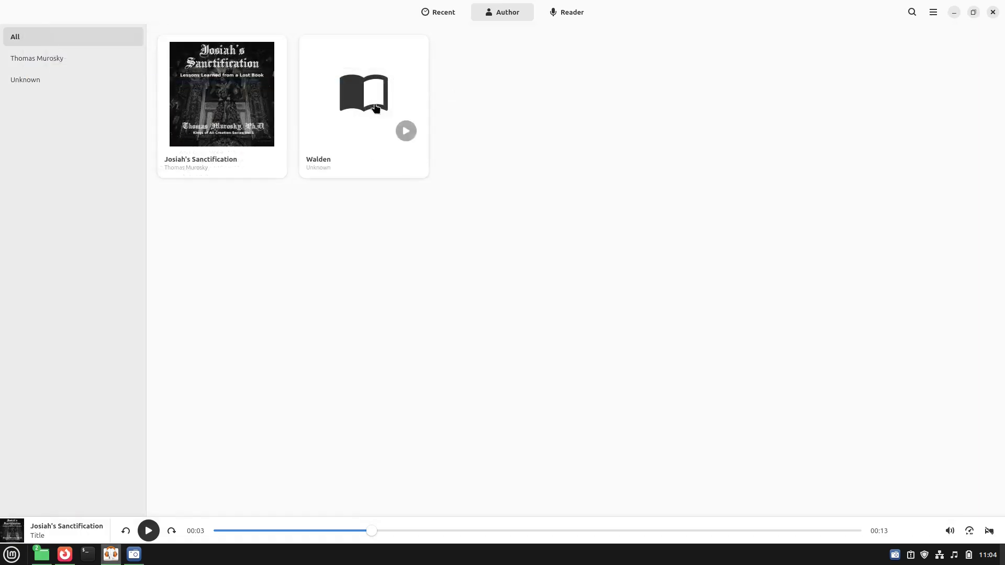
Flip the grouping to Reader and back to Author, then open Preferences from the main menu.
left_click(555, 12)
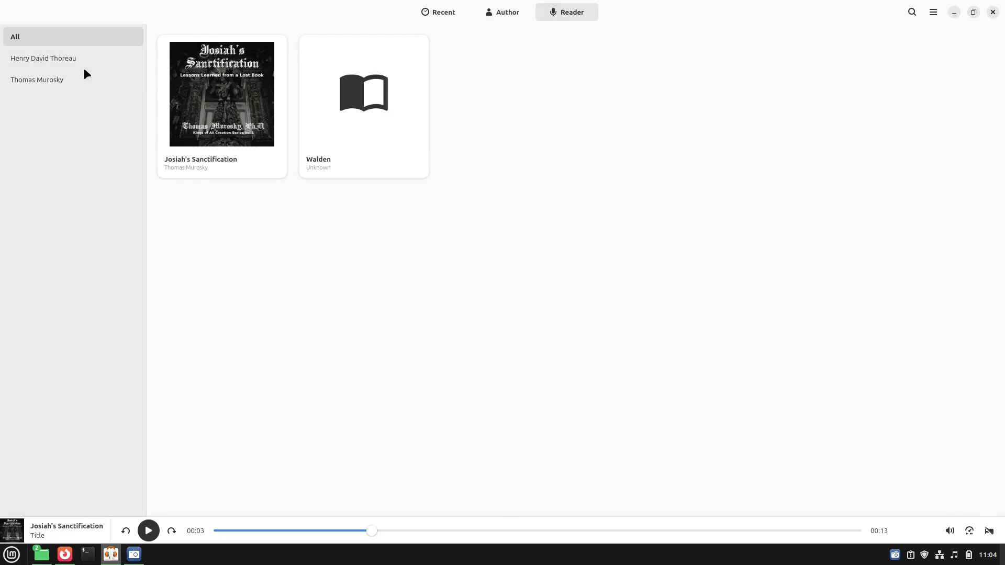
left_click(510, 14)
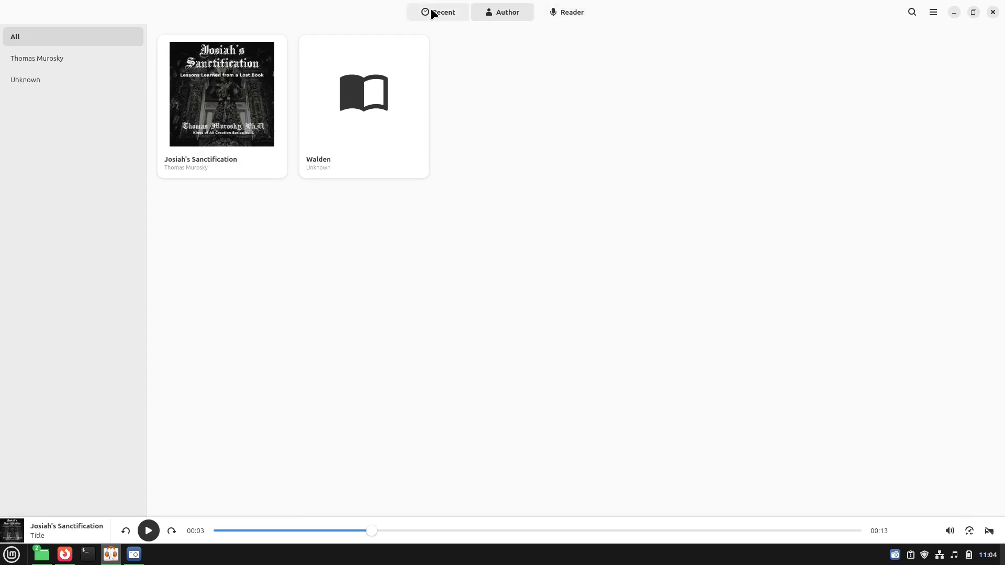
left_click(932, 11)
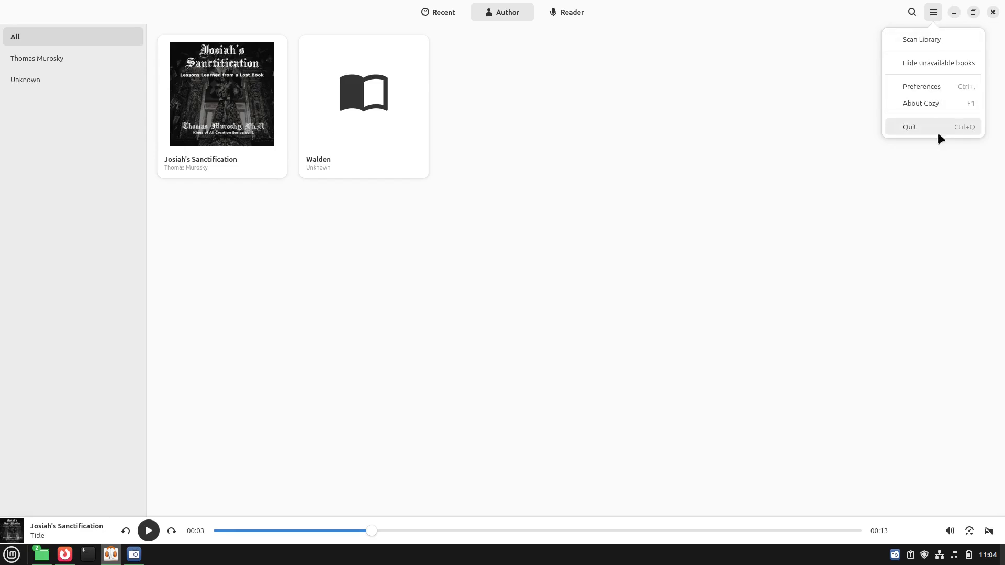
left_click(945, 85)
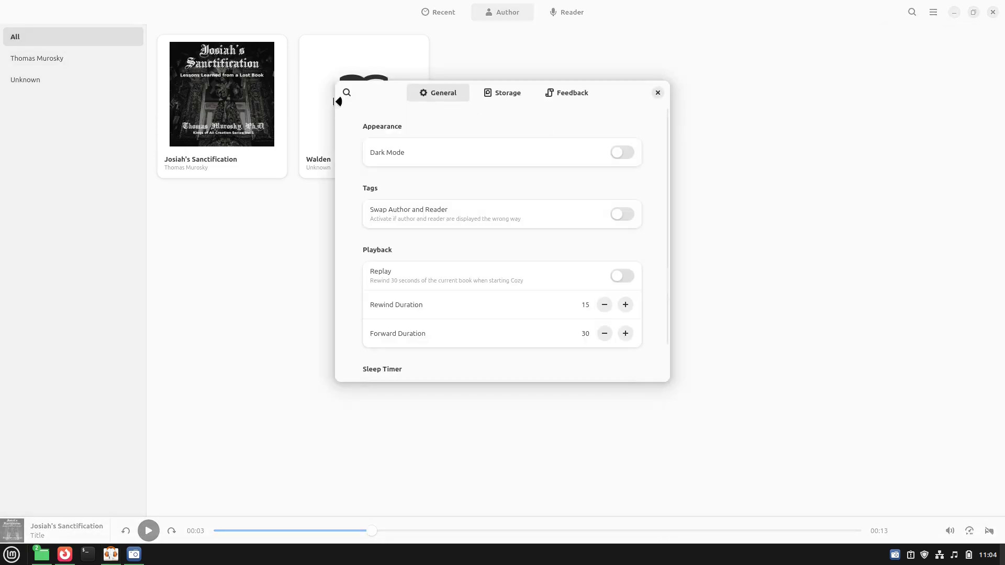
Try Dark Mode and Swap Author and Reader, switching each back off.
left_click(623, 153)
left_click(623, 153)
left_click(623, 215)
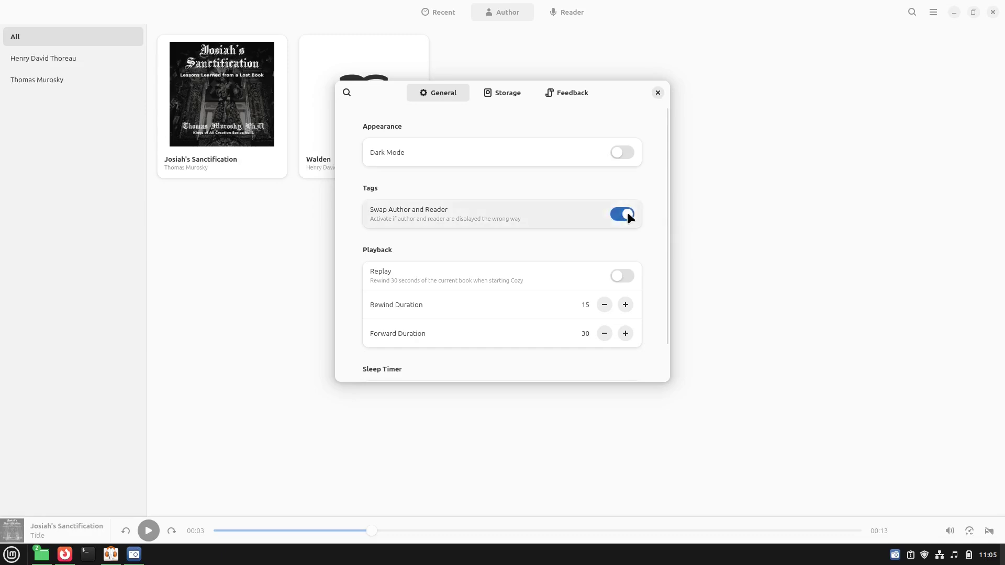
left_click(627, 213)
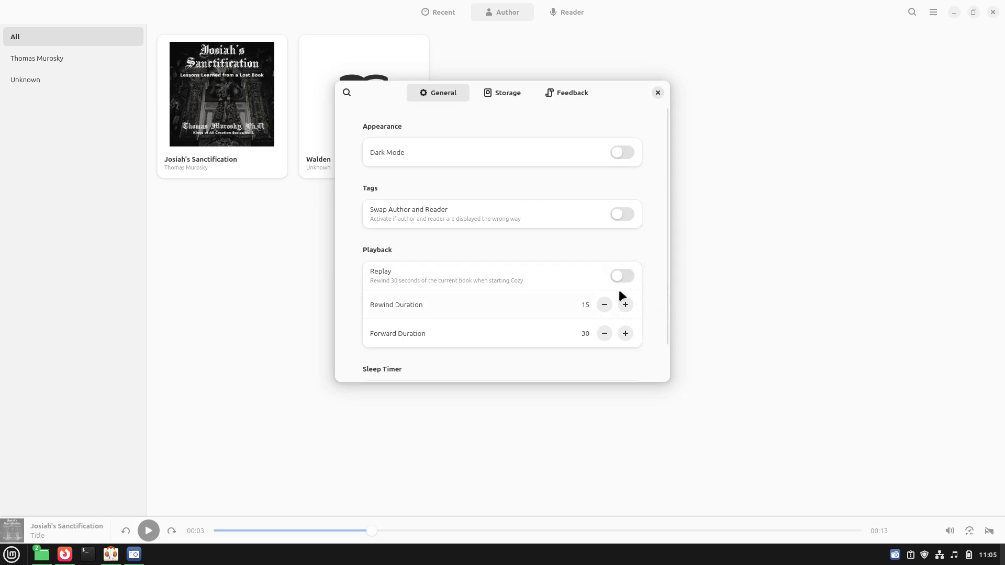
Toggle the sleep timer fade-out on and off, then show the Storage settings.
left_click_drag(661, 285, 667, 311)
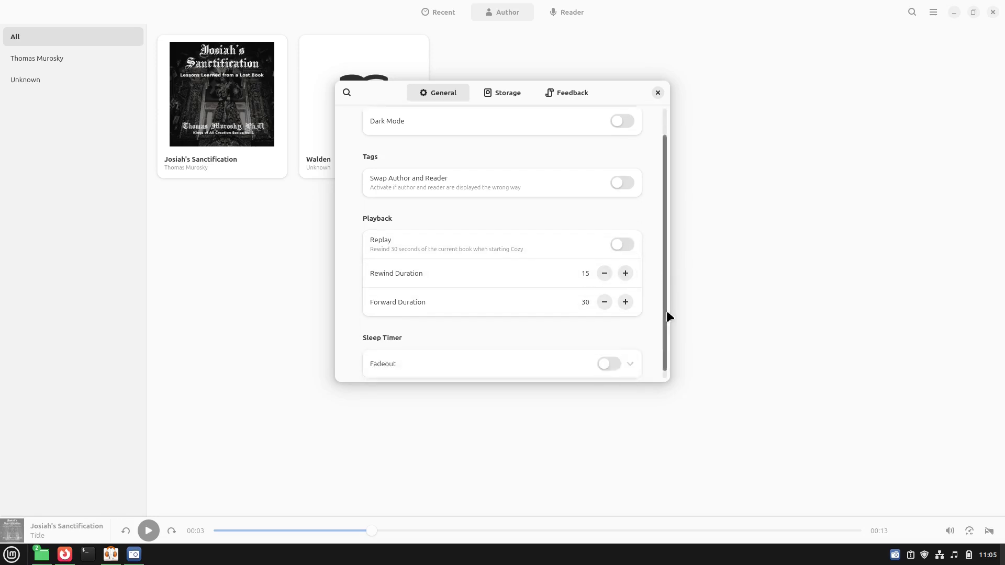
left_click(608, 351)
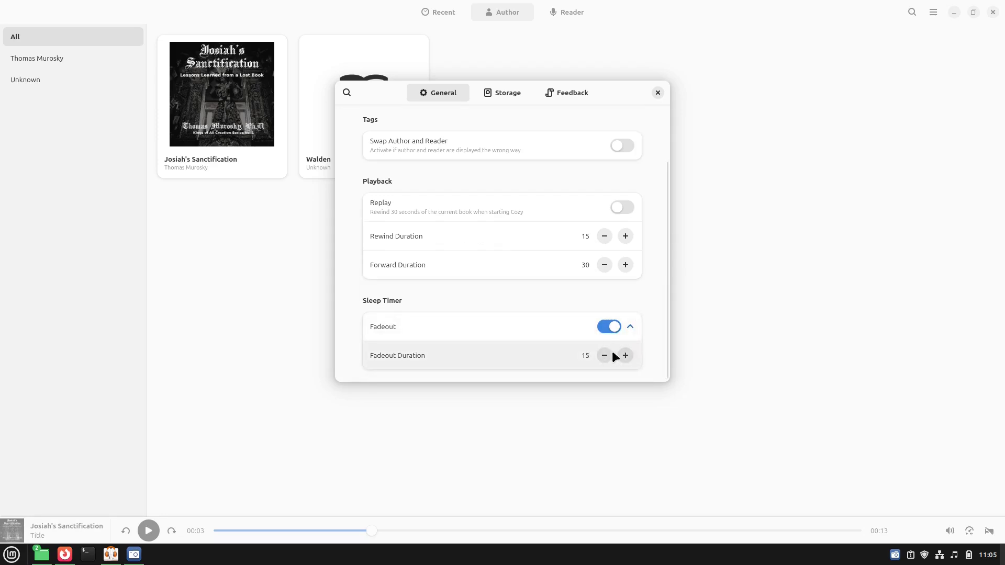
left_click(617, 326)
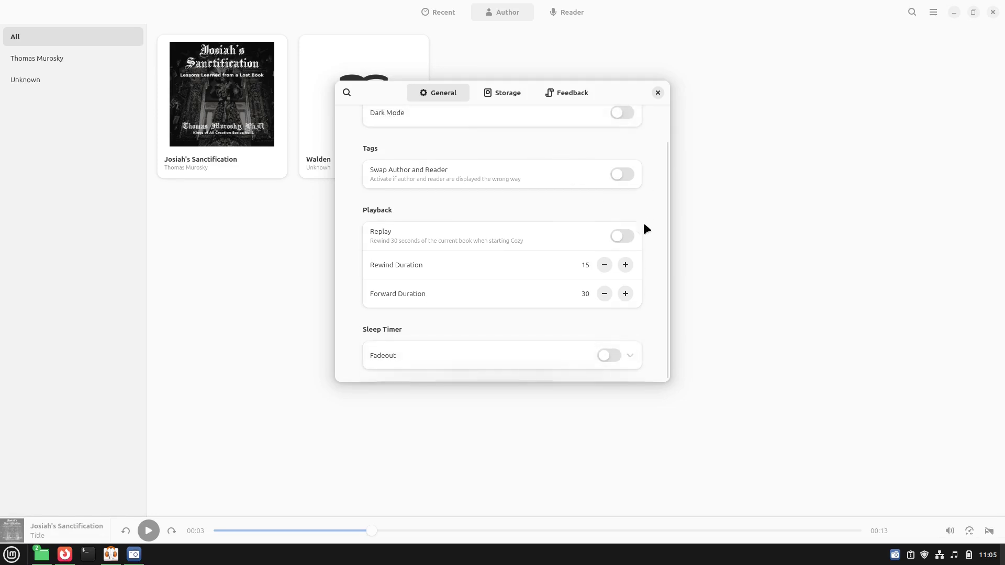
scroll(652, 247, "up", 1)
scroll(653, 246, "down", 1)
scroll(652, 246, "up", 1)
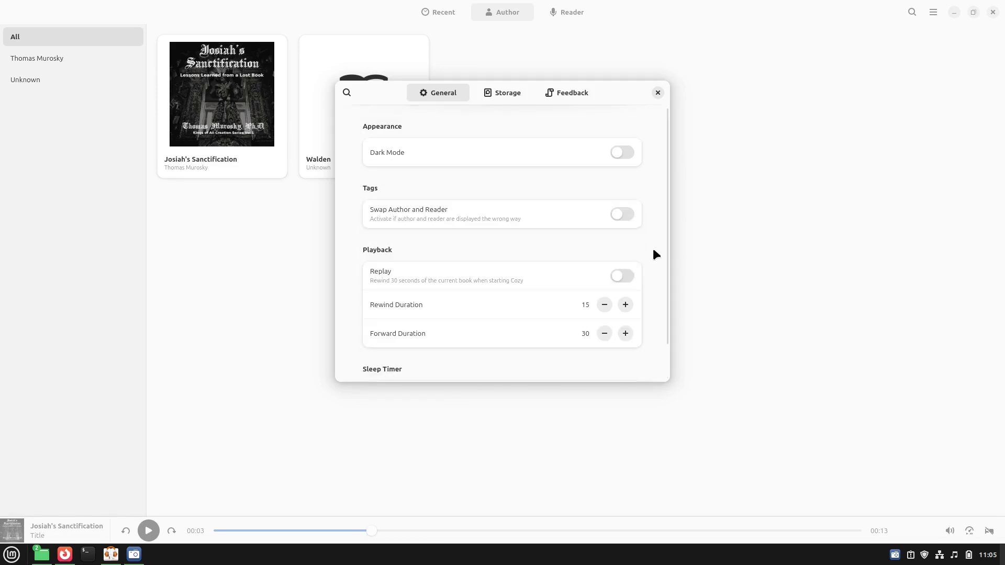
left_click(495, 94)
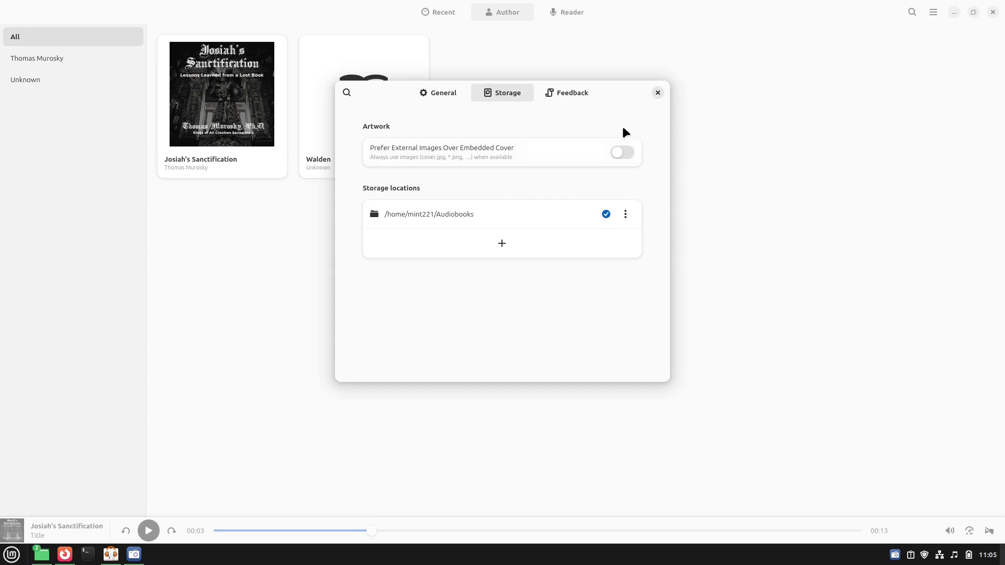
left_click(625, 152)
mouse_move(42, 555)
left_click(60, 505)
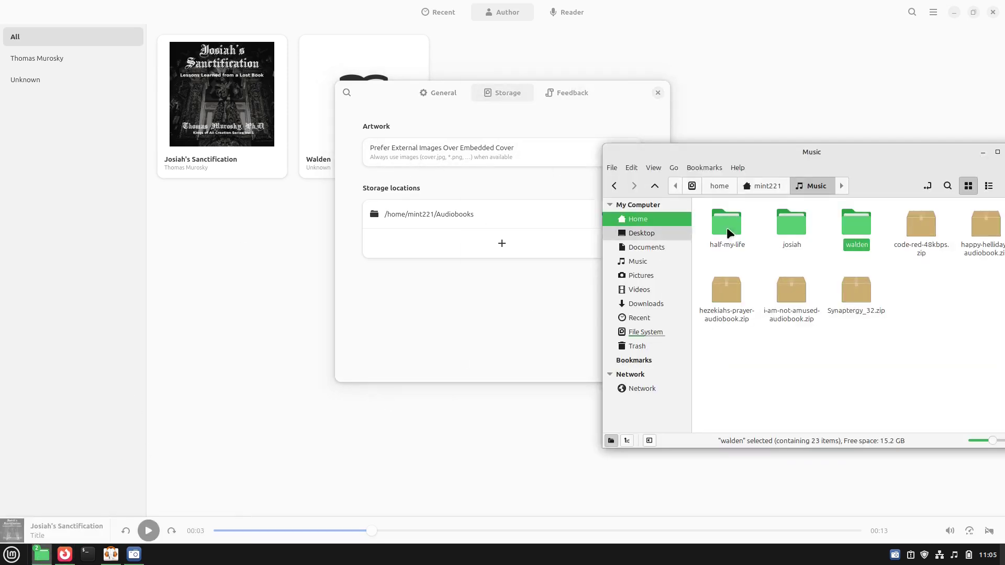
double_click(785, 224)
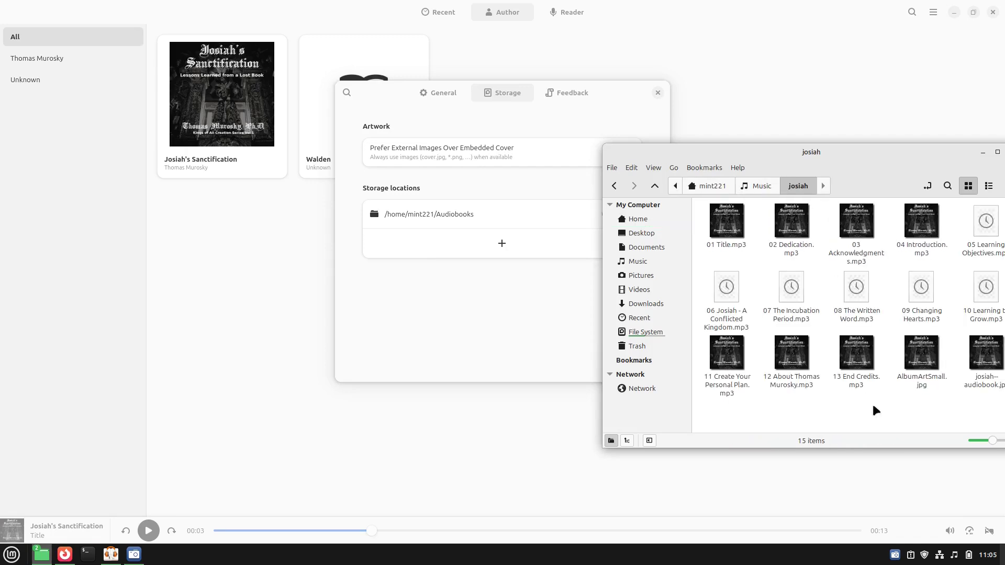
left_click_drag(900, 148, 782, 113)
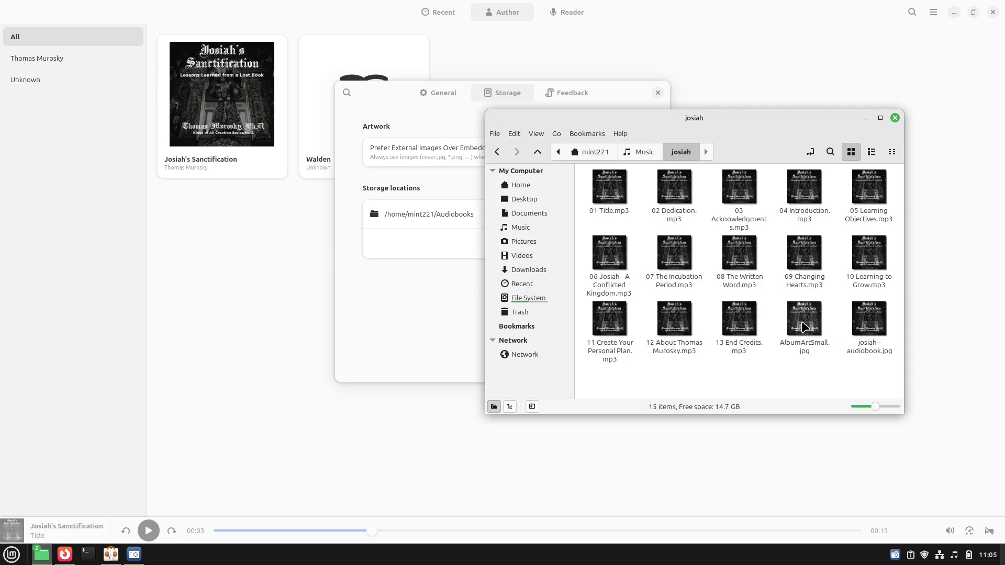
key("ctrl+w")
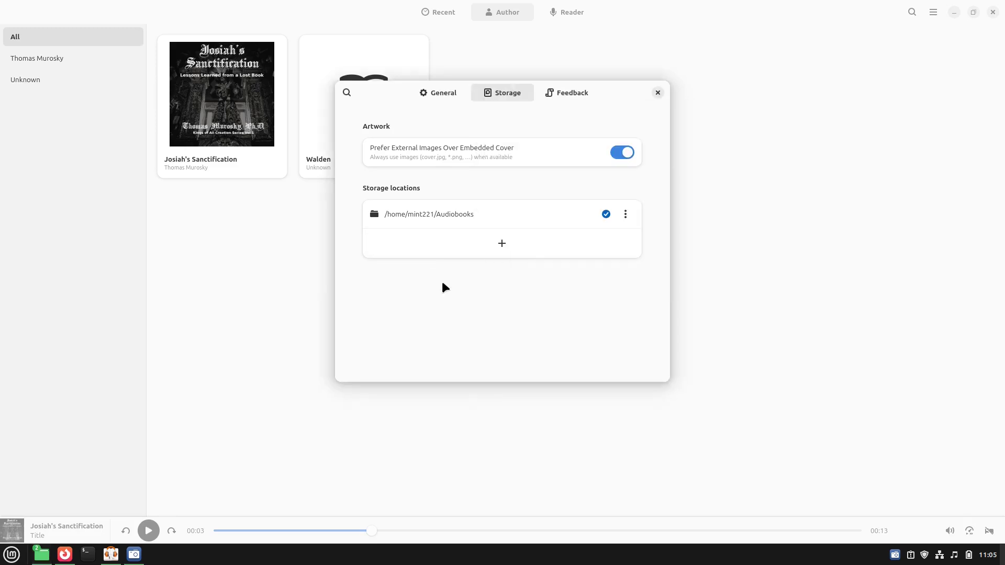
left_click(624, 152)
left_click(10, 554)
type("kid")
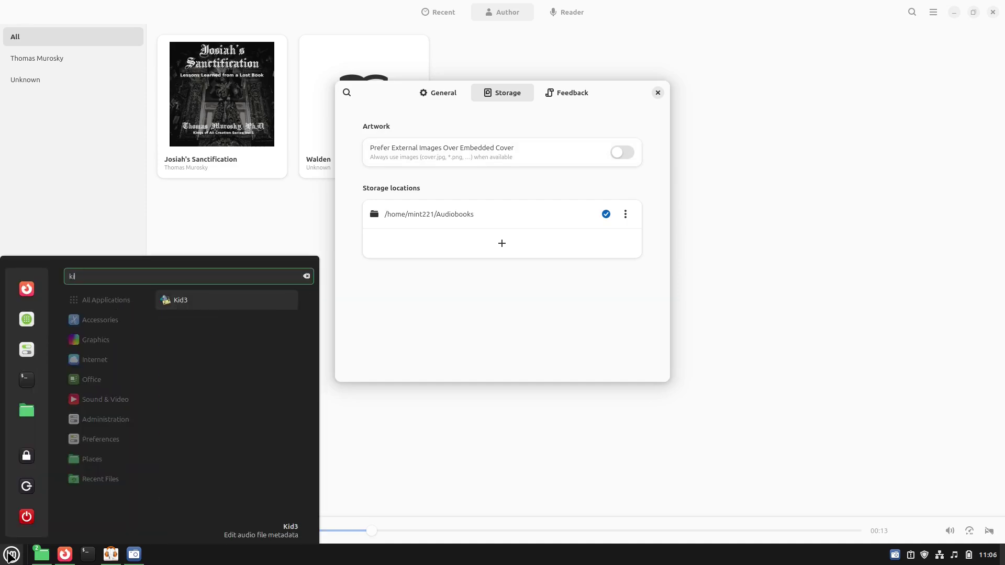
left_click(250, 300)
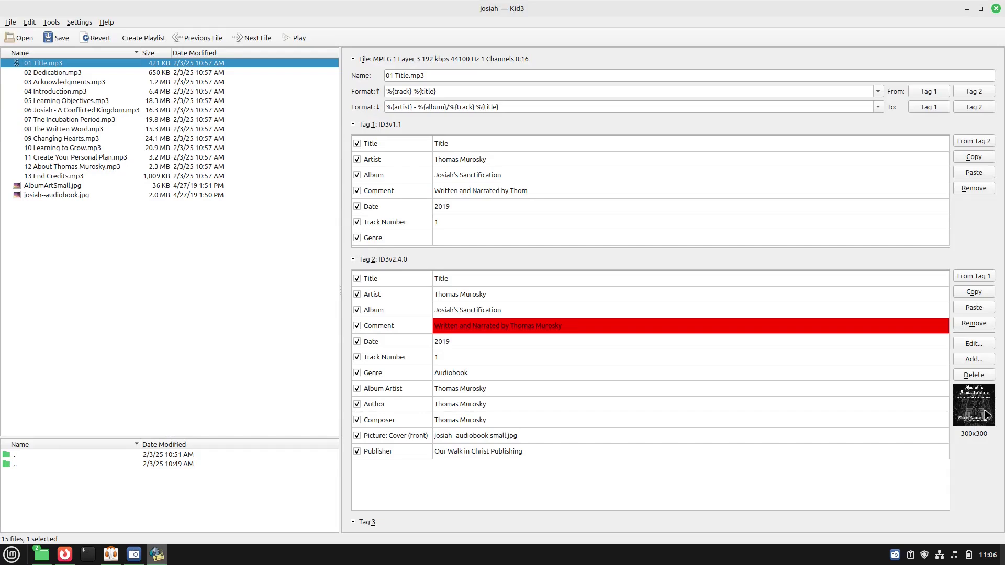
left_click(80, 120)
left_click(78, 138)
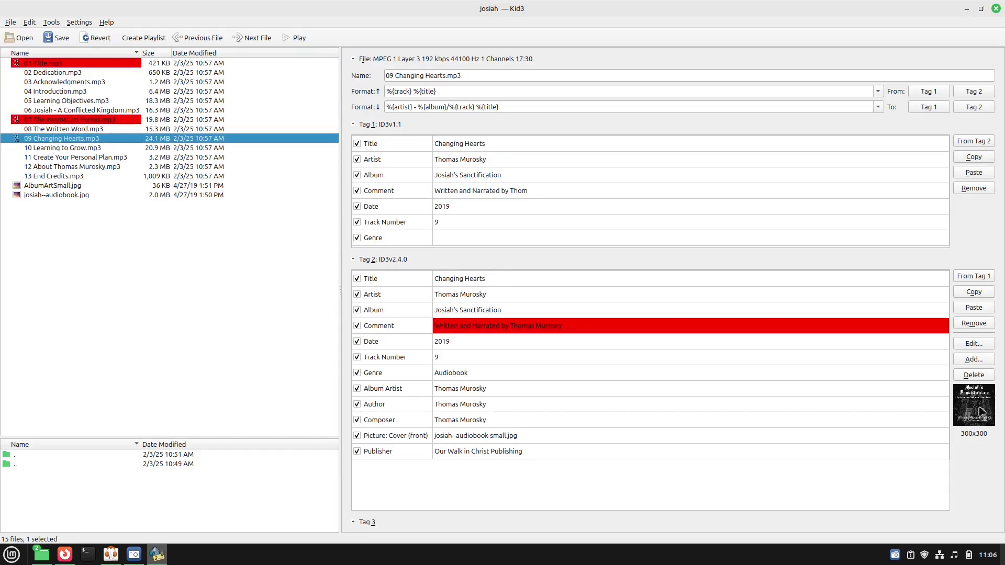
left_click(996, 9)
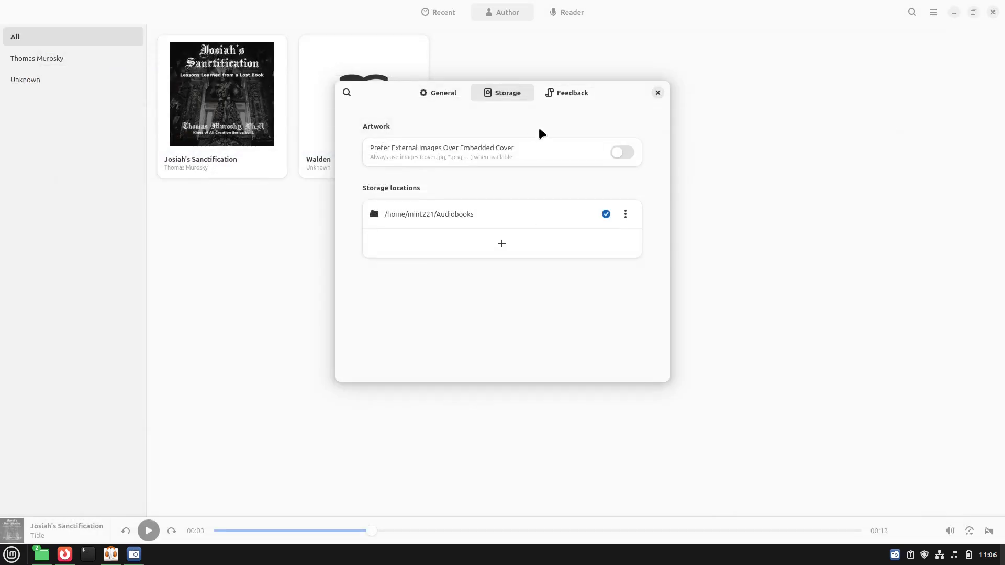
Set the Feedback slider to the most detailed reporting level, then glance at Storage and General.
left_click(568, 98)
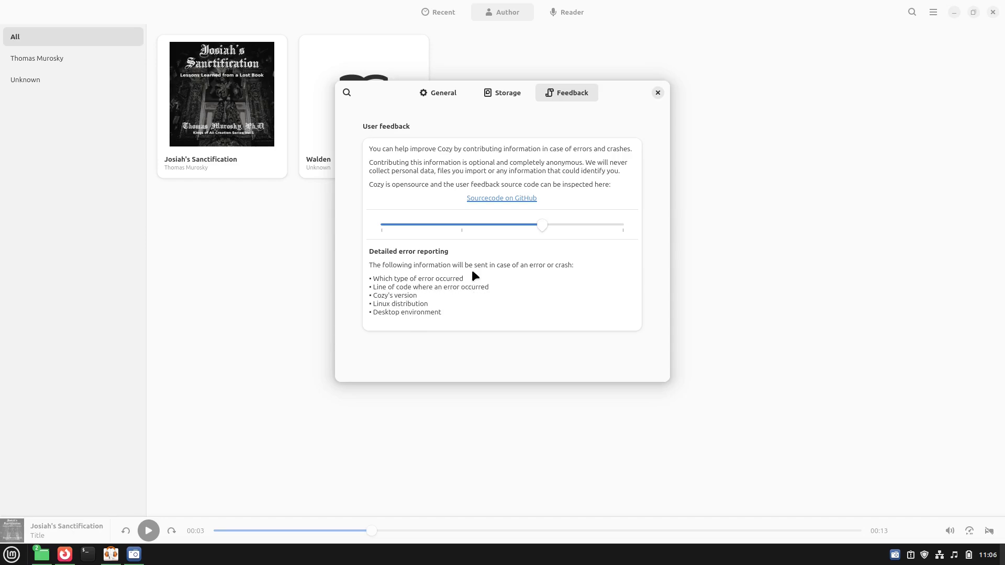
mouse_move(542, 227)
left_mouse_down()
mouse_move(622, 226)
mouse_move(386, 229)
mouse_move(539, 225)
left_mouse_up()
left_click(508, 96)
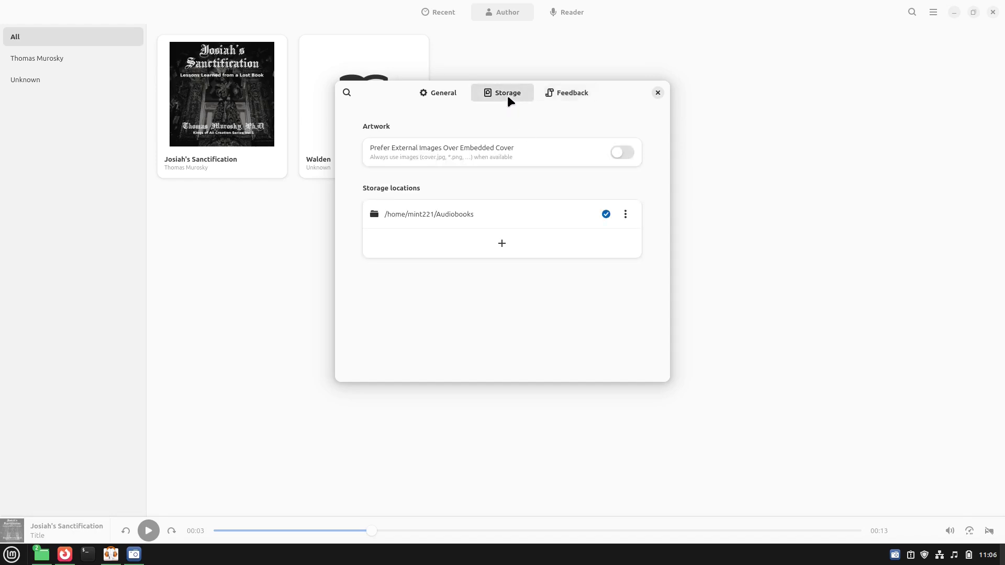
left_click(454, 90)
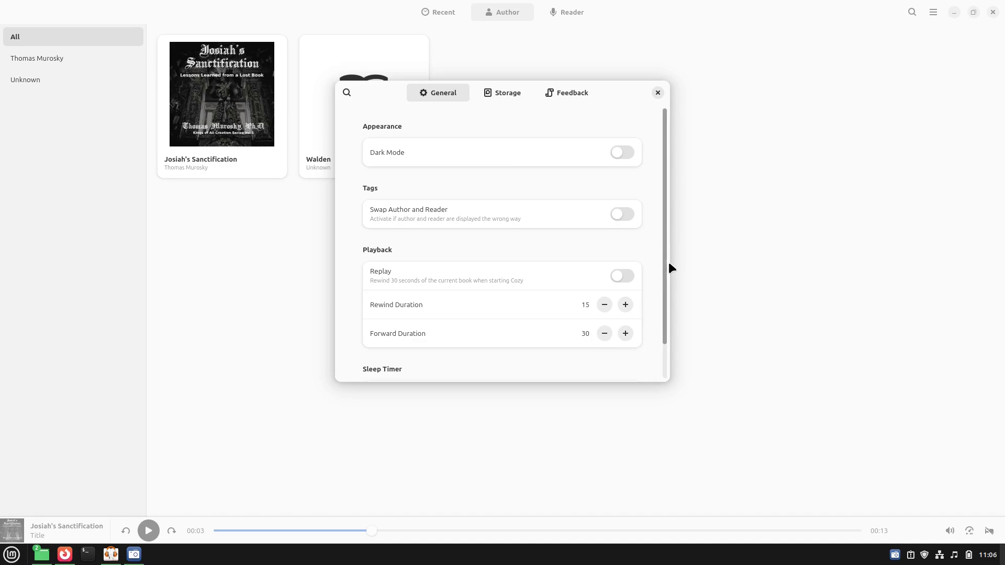
Close the preferences and open Josiah's Sanctification's chapter list.
left_click_drag(668, 264, 669, 321)
left_click(654, 93)
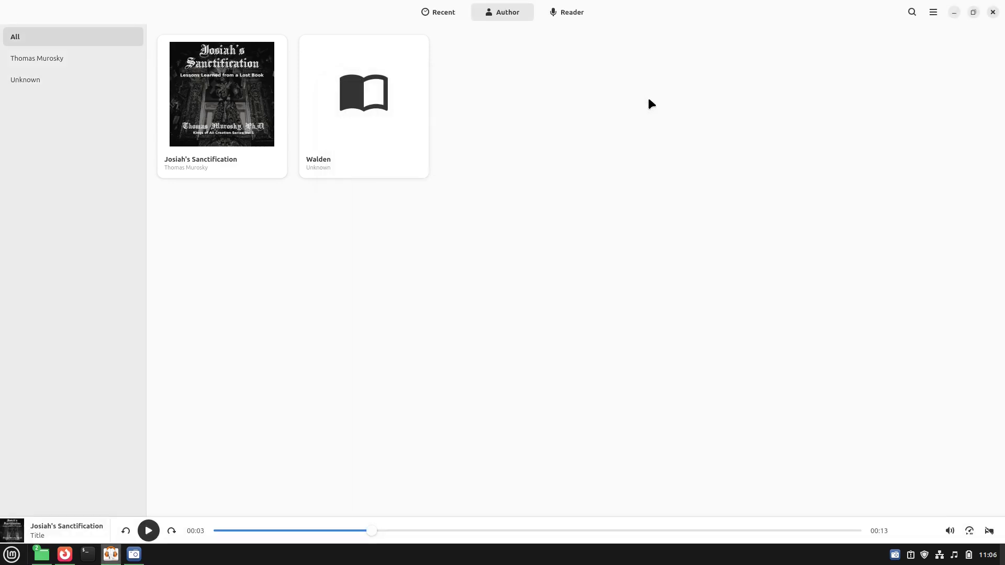
left_click(226, 102)
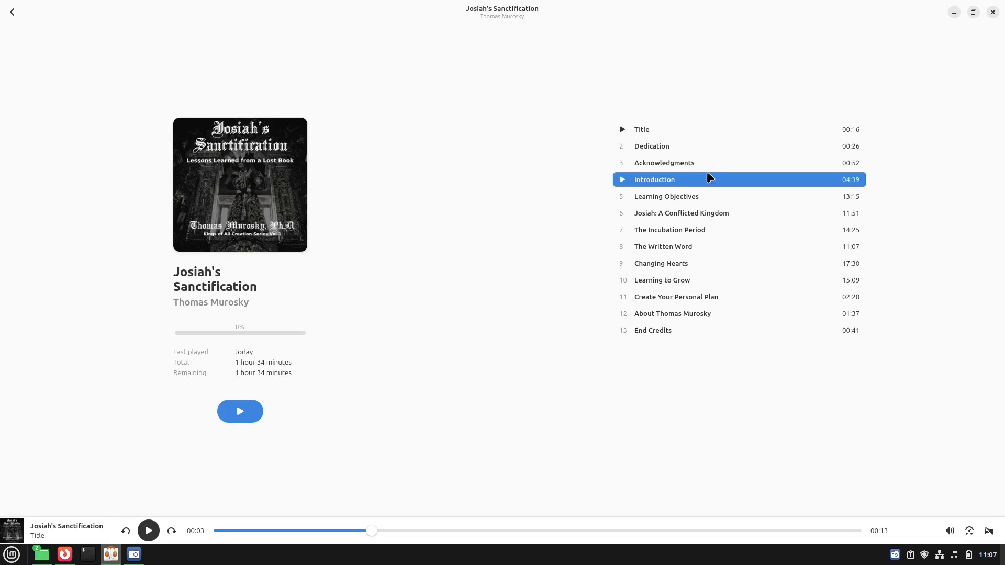
Play Josiah's Sanctification's Learning Objectives chapter, pause it at 00:06, and return to the library.
left_click(690, 197)
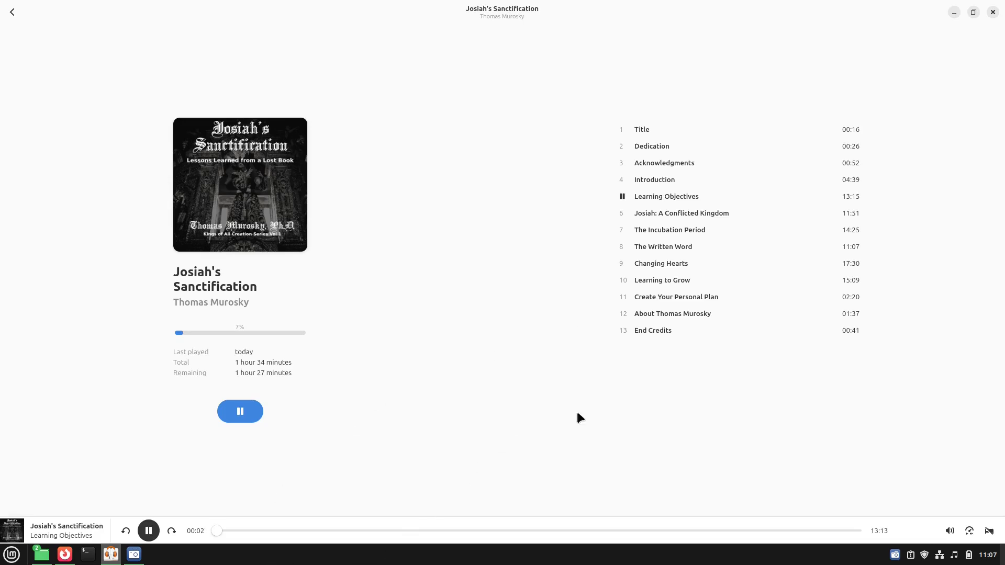
left_click(237, 416)
left_click(12, 11)
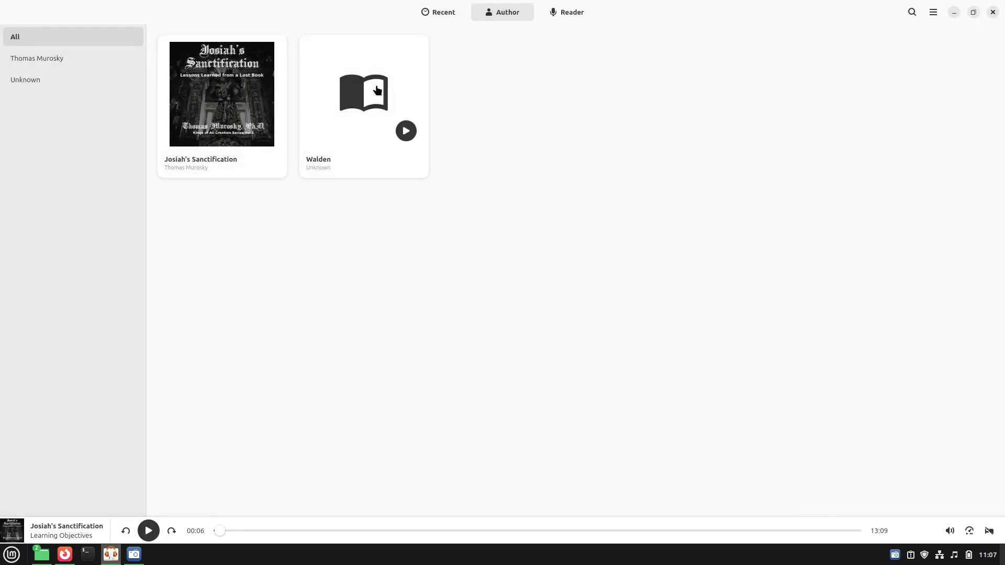
Cycle the Reader, Recent and Author views, open Walden's track list, then start a new Firefox tab.
left_click(576, 16)
left_click(510, 13)
left_click(437, 10)
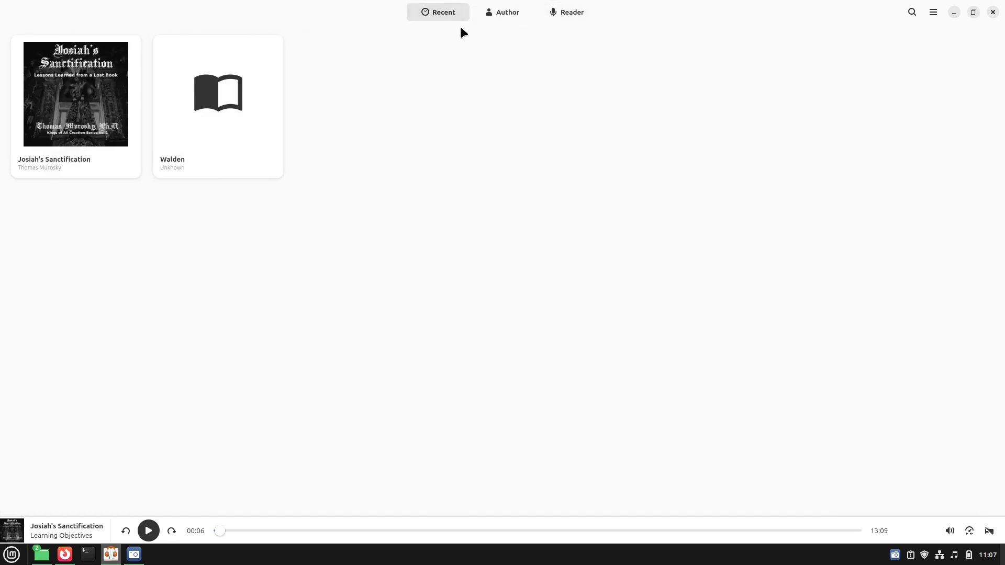
left_click(504, 11)
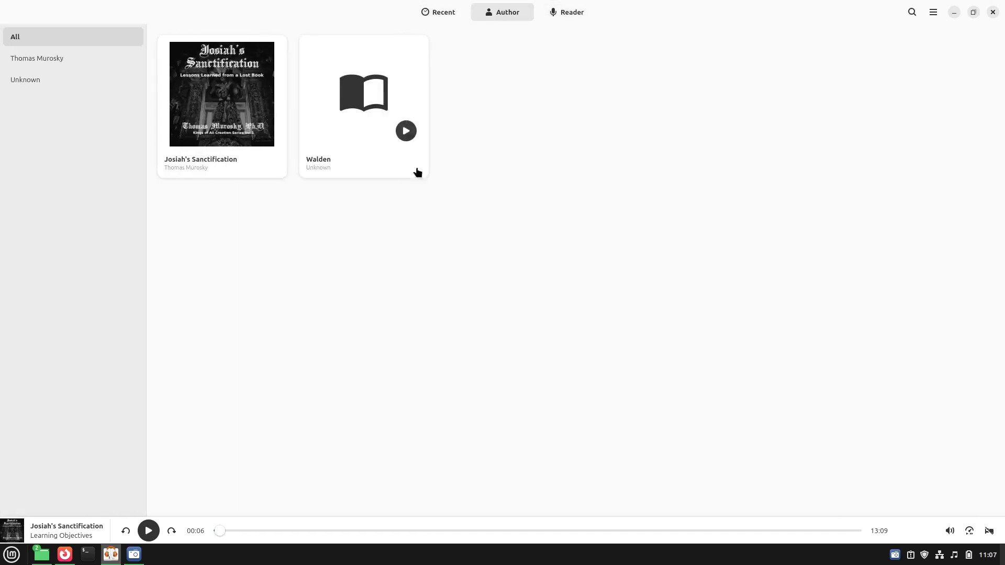
left_click(345, 104)
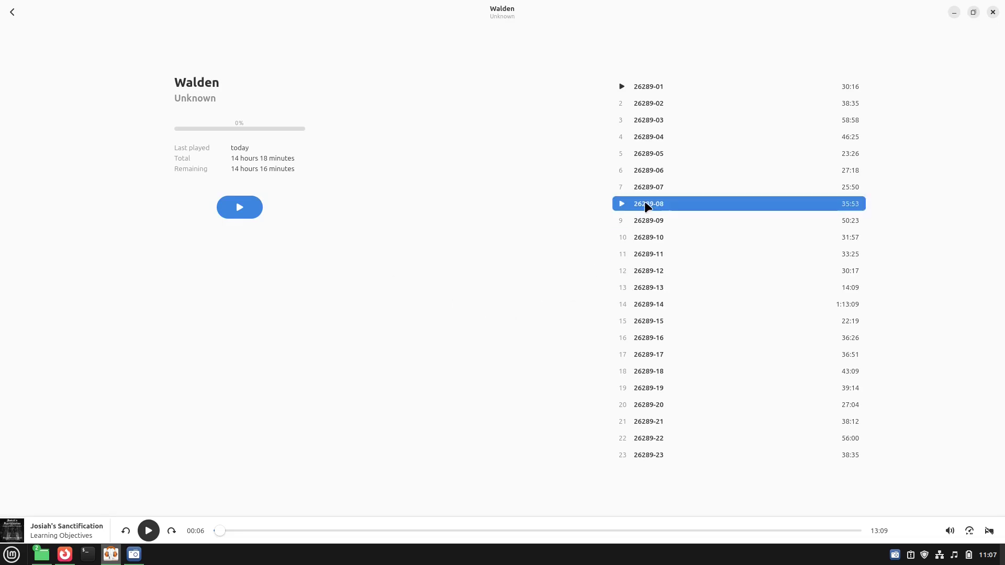
left_click(63, 559)
left_click(272, 28)
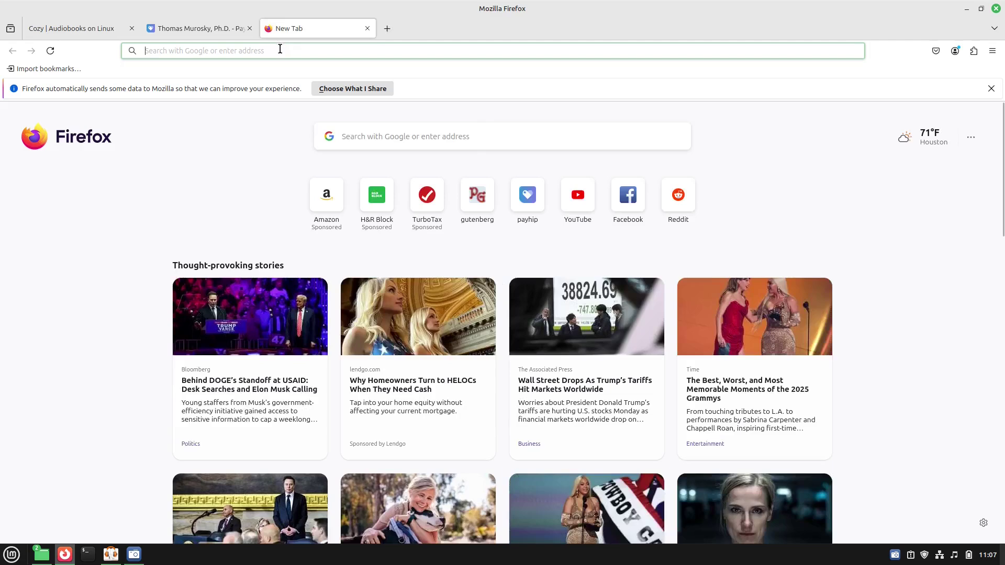
Go to Project Gutenberg and quick-search the catalogue for walden.
left_click(280, 49)
left_click(212, 74)
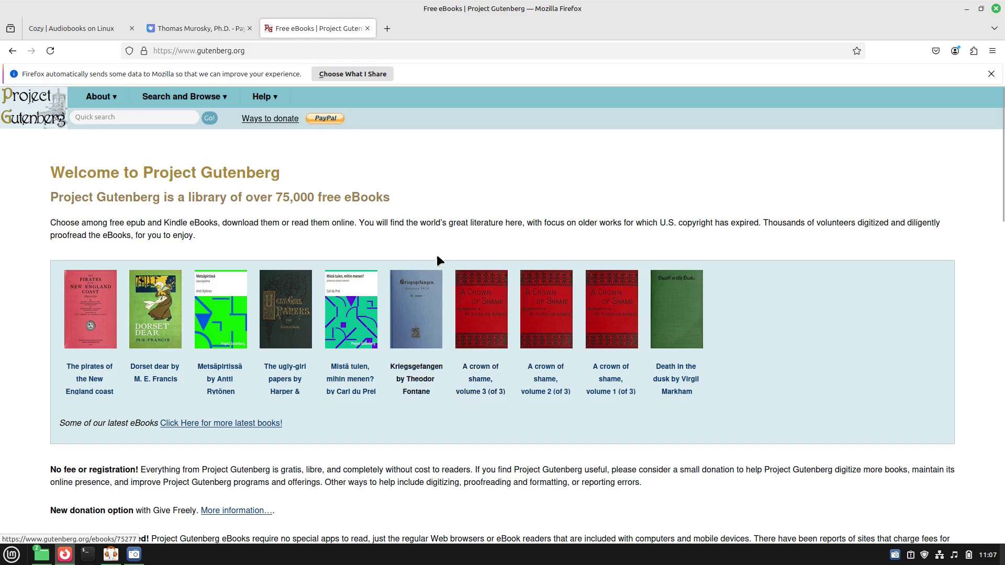
left_click(116, 117)
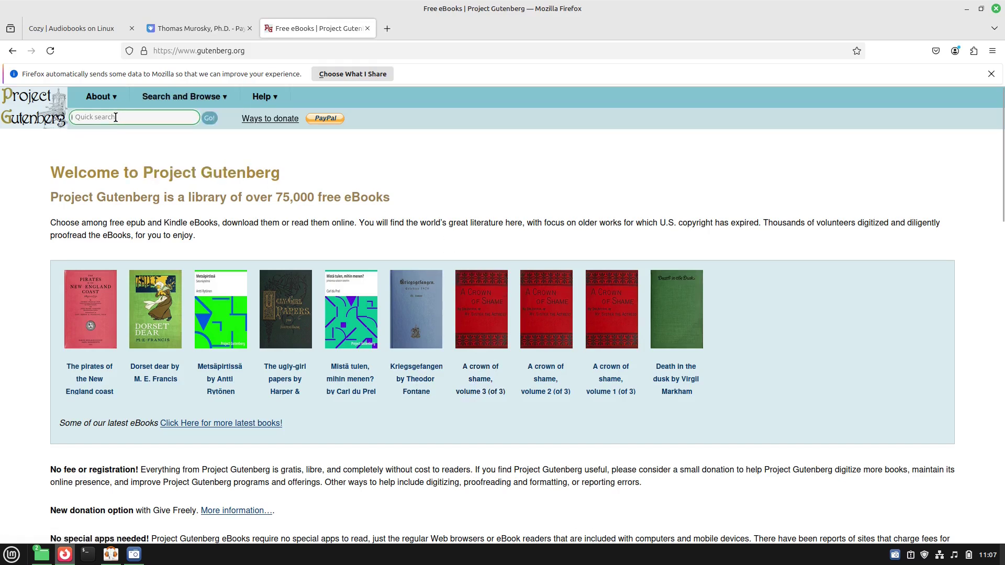
type("wa")
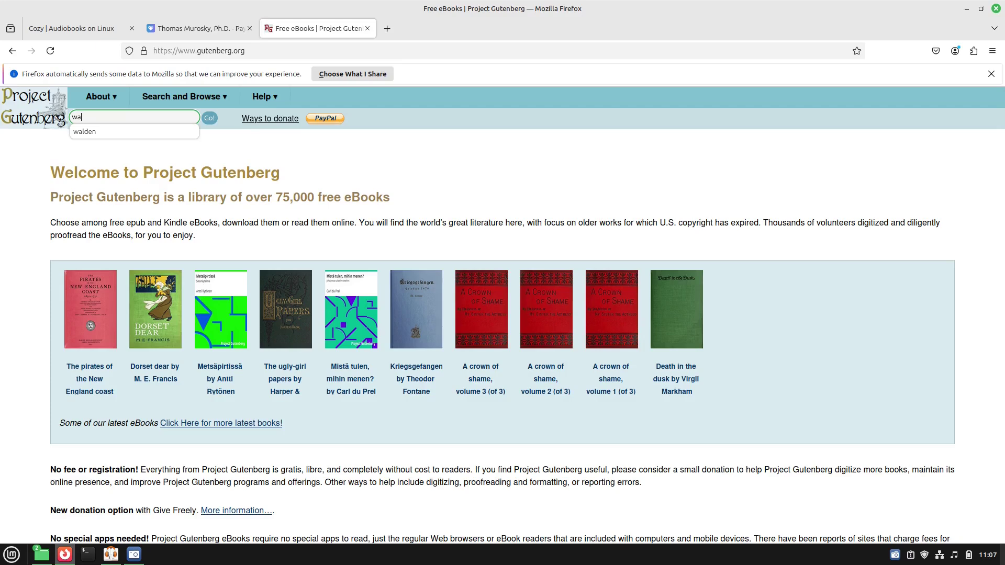
key("Down")
key("Return")
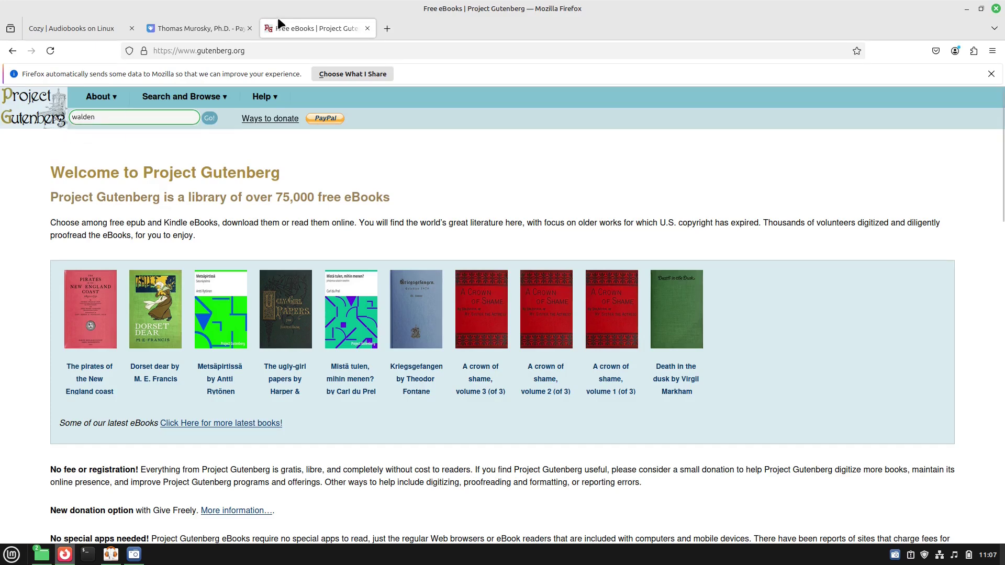
left_click(208, 117)
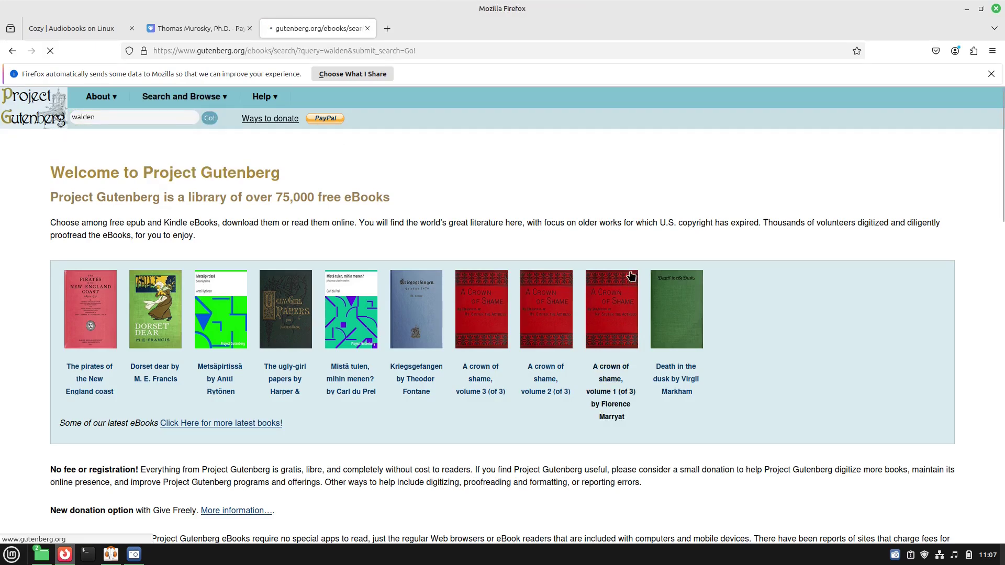
Open the Walden audiobook page (eBook 26289) and scroll its Ogg Vorbis, MP3 and Speex downloads.
left_click(104, 333)
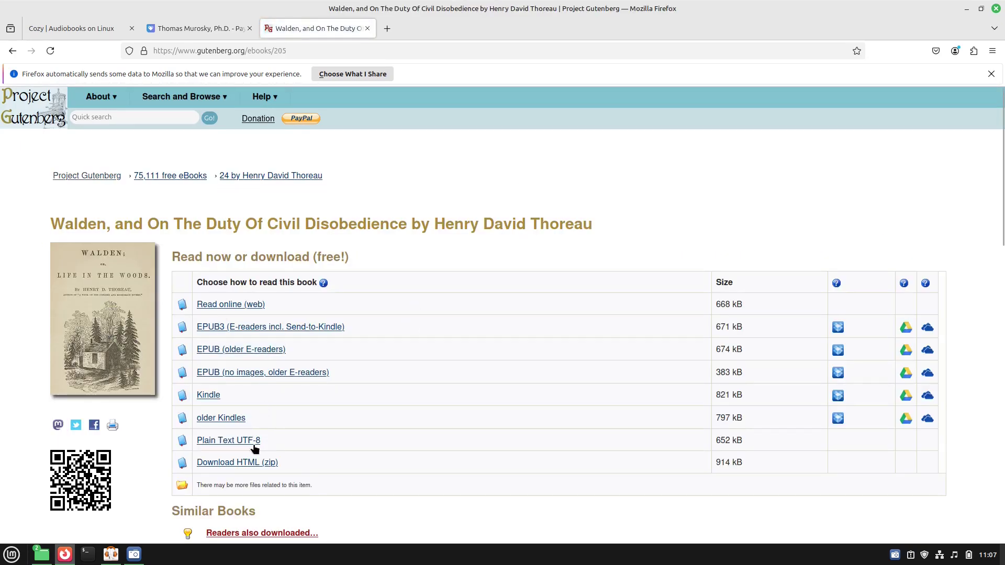
left_click(13, 51)
left_click(78, 396)
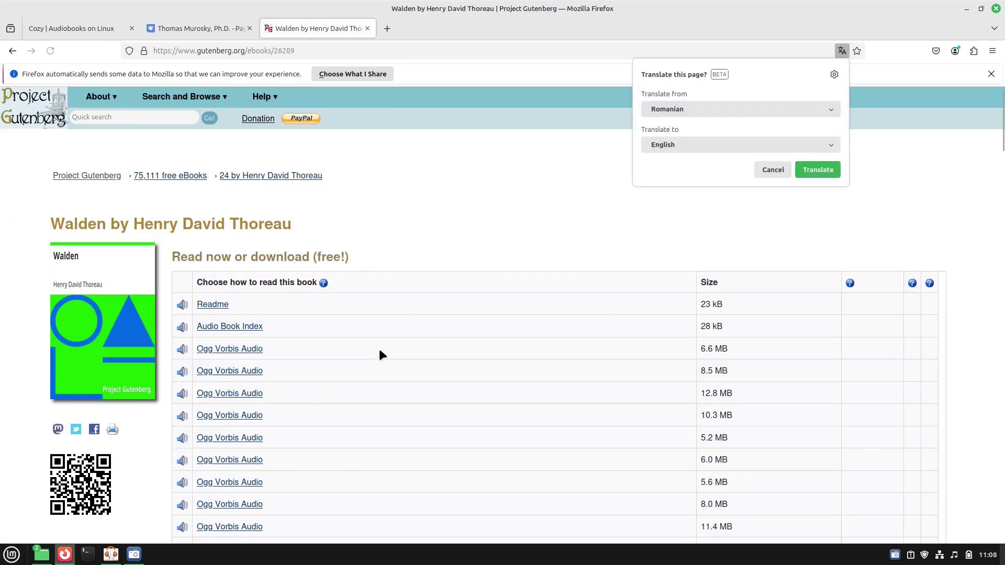
left_click(840, 51)
scroll(495, 322, "down", 10)
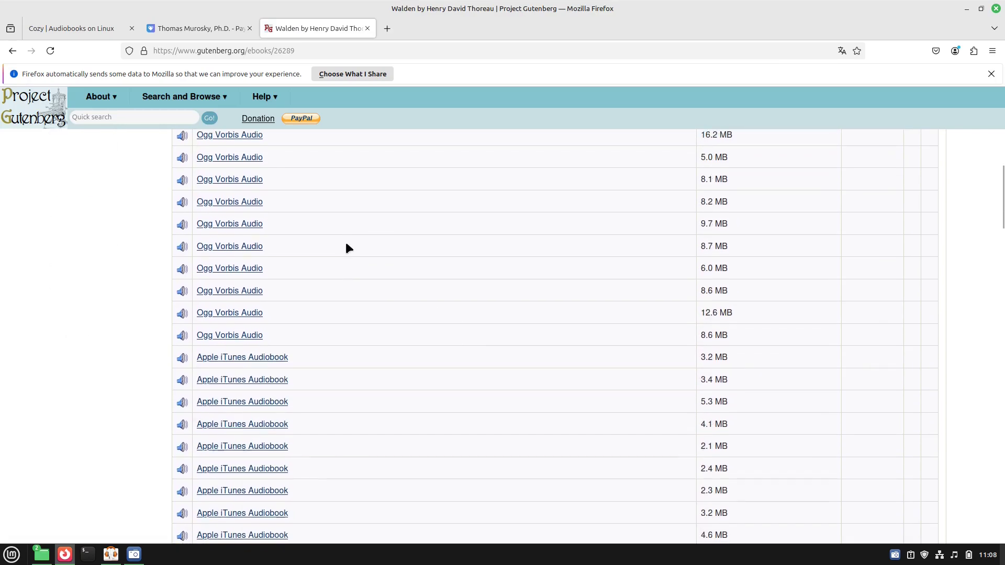
scroll(348, 247, "down", 5)
scroll(347, 247, "up", 15)
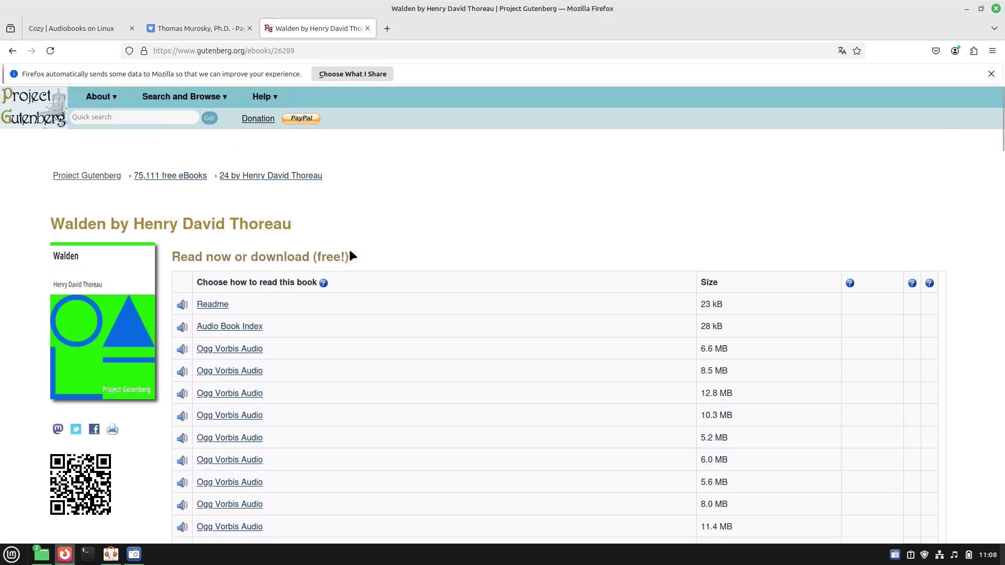
scroll(349, 252, "down", 20)
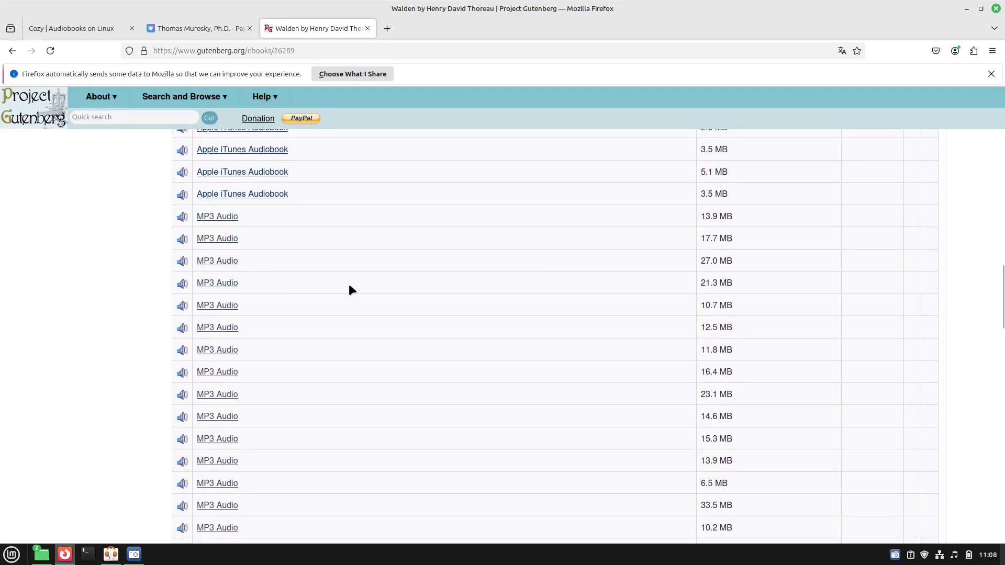
scroll(351, 290, "down", 20)
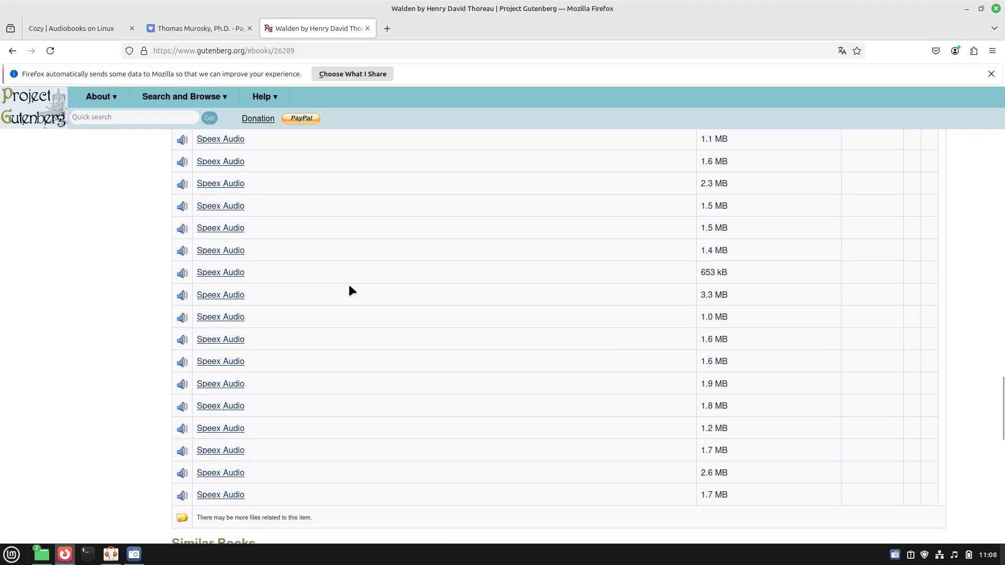
scroll(350, 290, "down", 7)
scroll(387, 277, "down", 3)
scroll(420, 290, "up", 20)
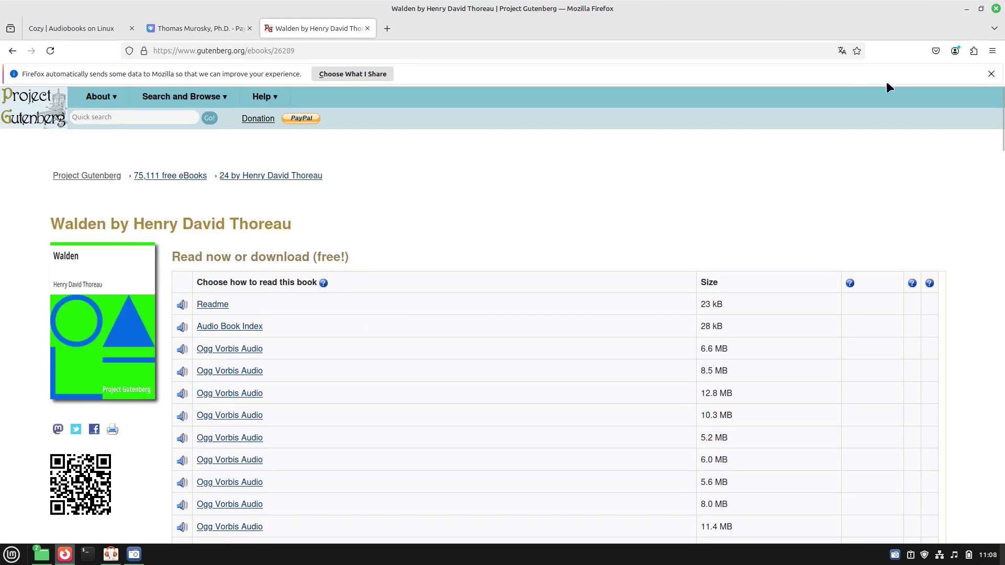
Rearrange the windows and open the home Audiobooks folder in a Nemo window.
left_click(118, 558)
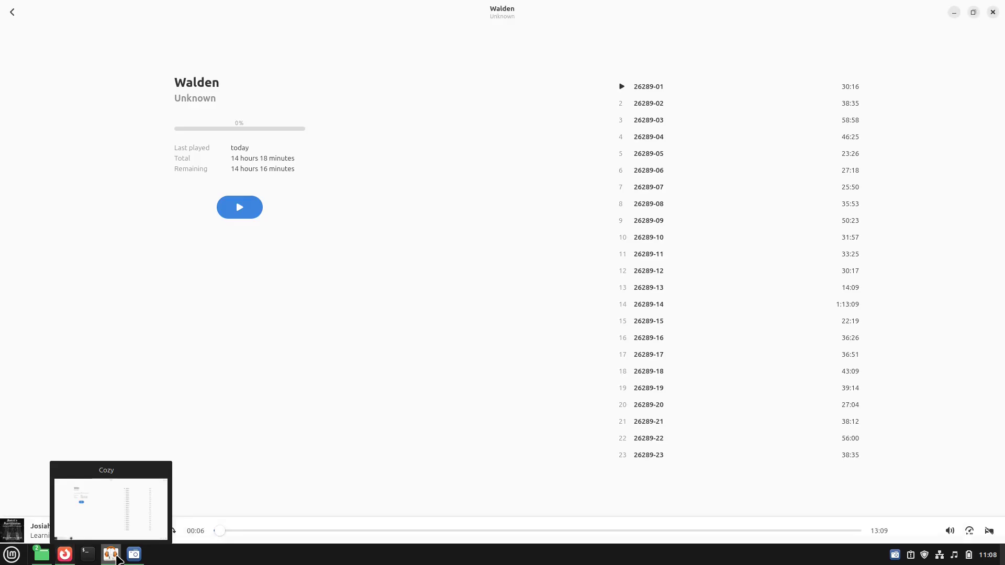
left_click_drag(761, 6, 548, 65)
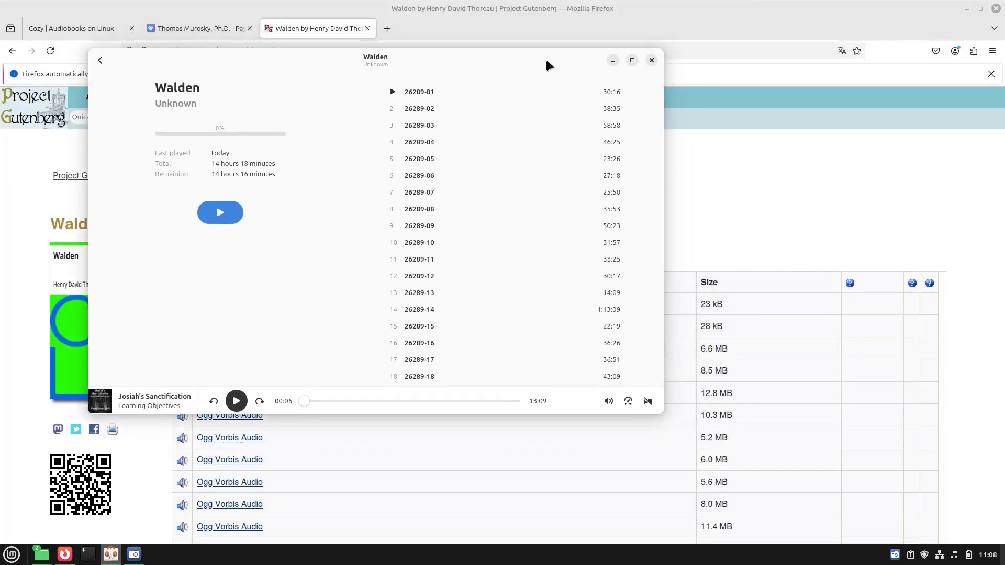
left_click(43, 559)
left_click(44, 558)
mouse_move(42, 555)
left_click(135, 531)
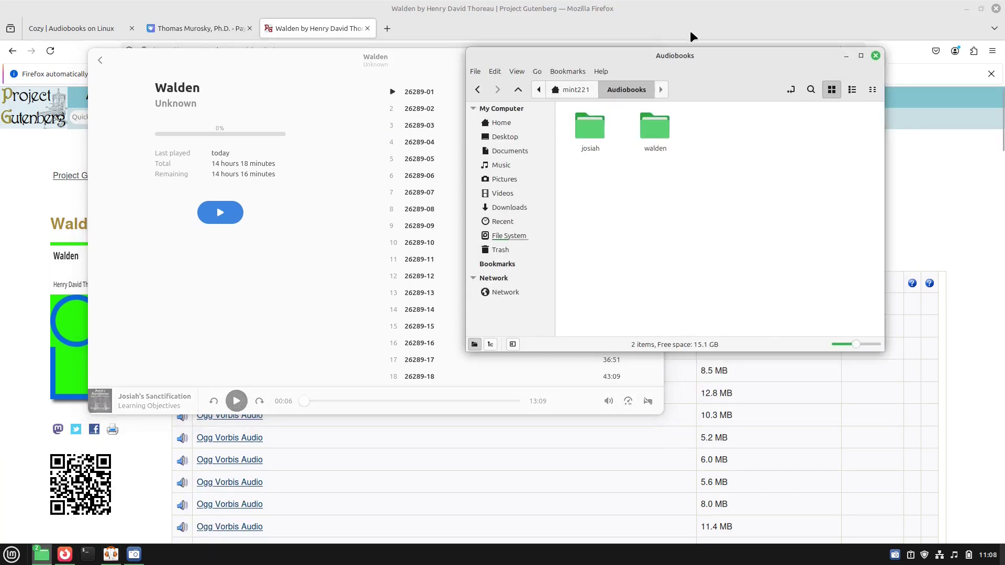
left_click_drag(698, 56, 454, 42)
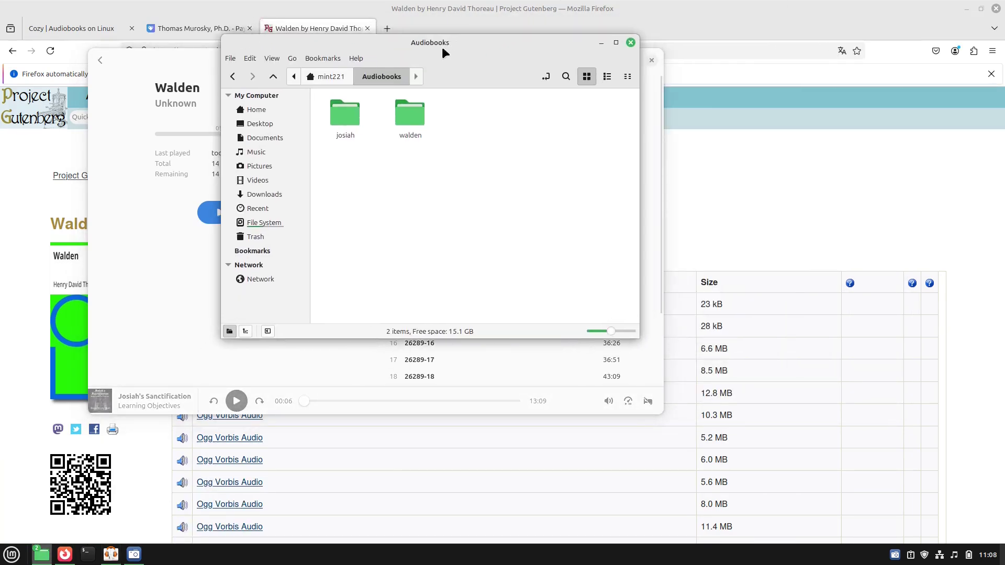
left_click(256, 109)
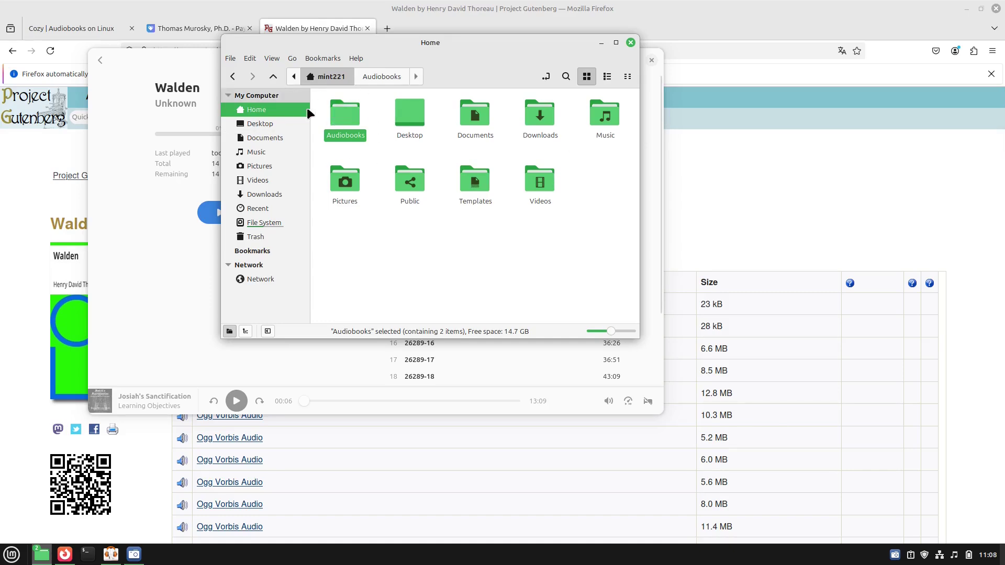
double_click(333, 117)
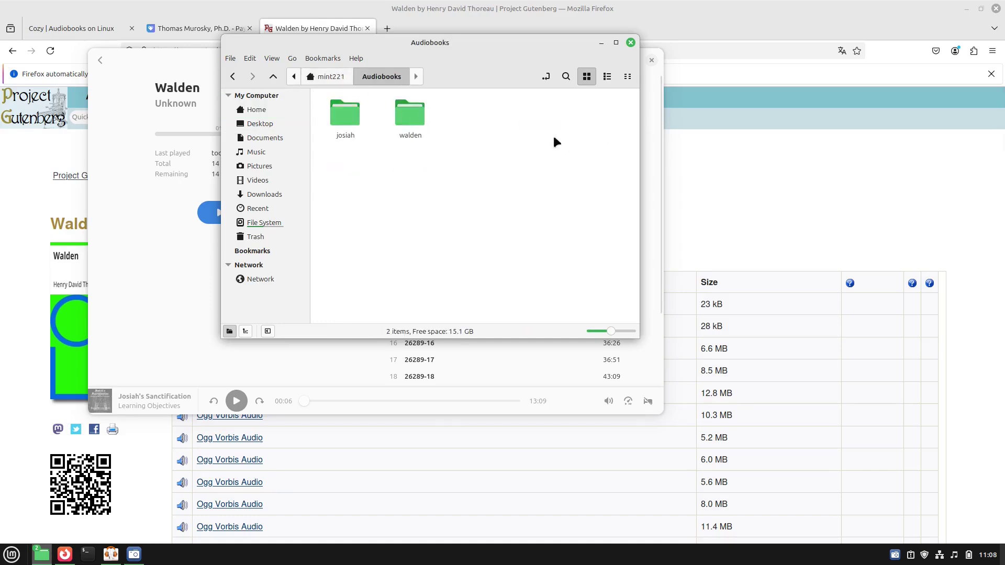
left_click_drag(494, 40, 318, 44)
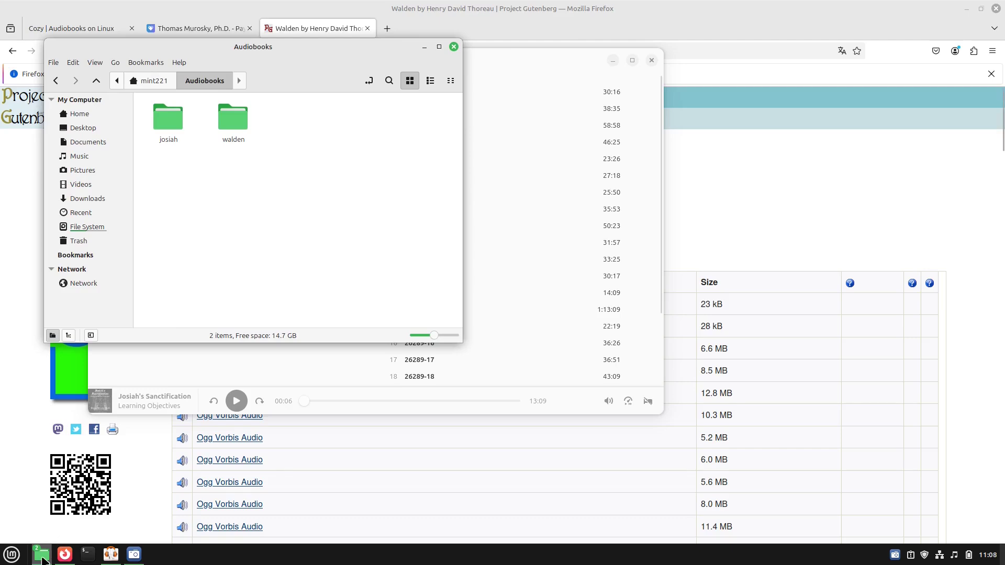
Copy the half-my-life folder from Music into the Audiobooks folder.
mouse_move(48, 555)
left_click(60, 507)
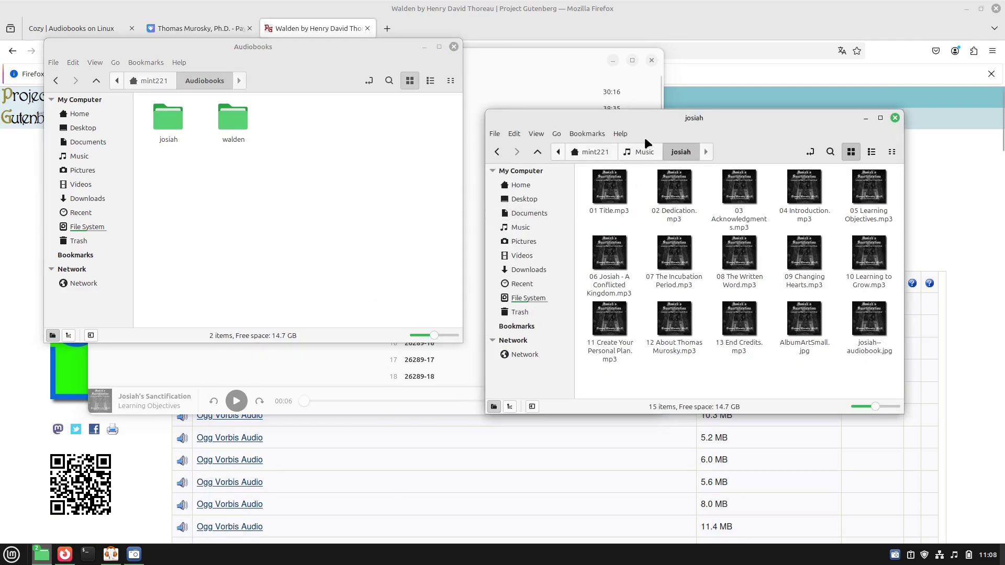
left_click(647, 154)
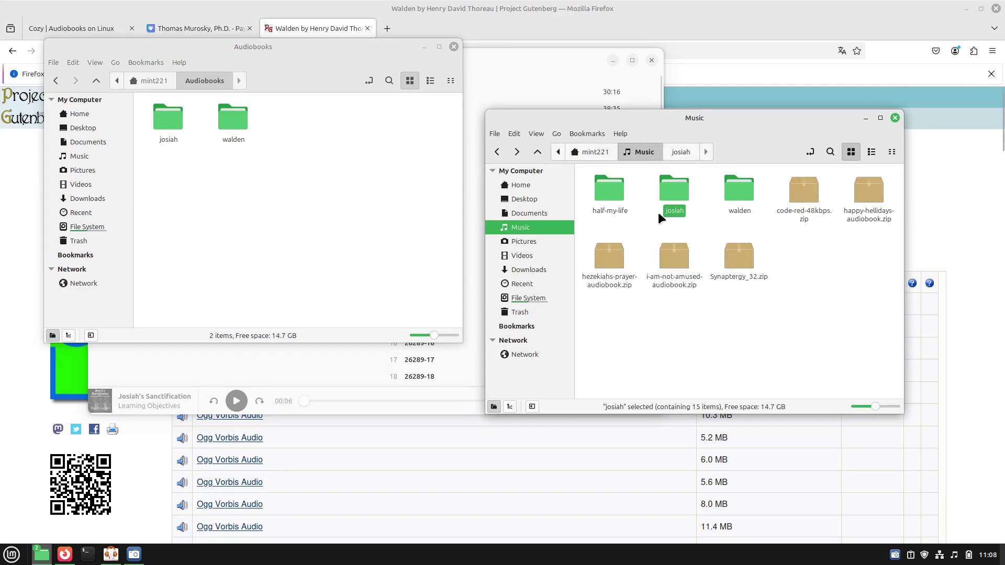
left_click(615, 190)
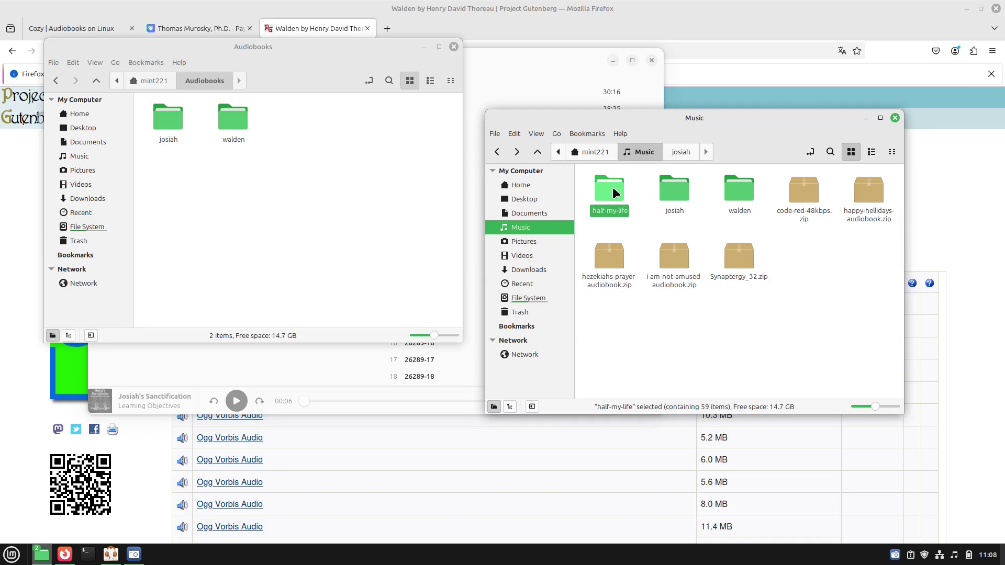
mouse_move(612, 187)
left_mouse_down()
mouse_move(355, 169)
mouse_move(596, 157)
mouse_move(616, 190)
left_mouse_up()
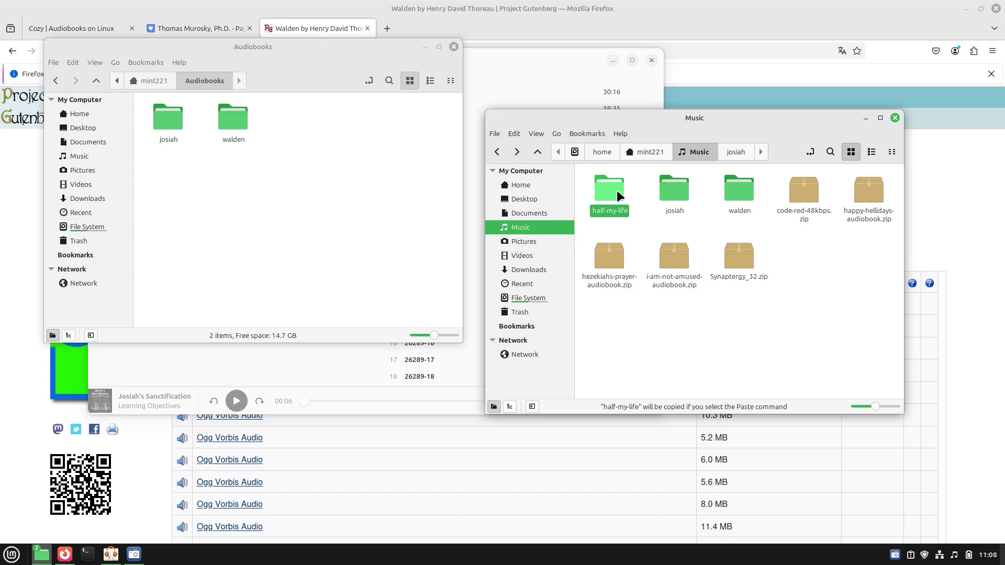
left_click(390, 183)
key("ctrl+v")
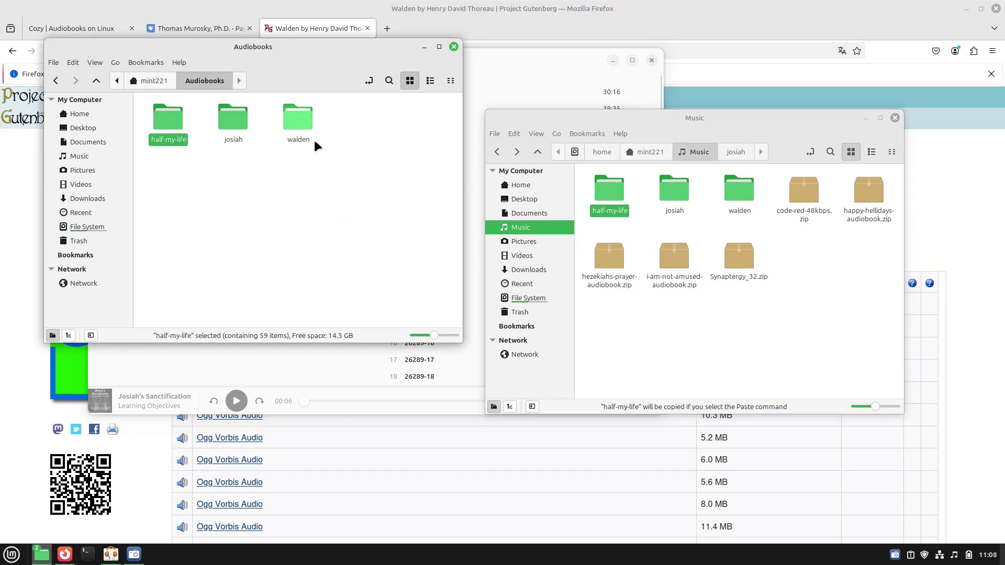
left_click(535, 58)
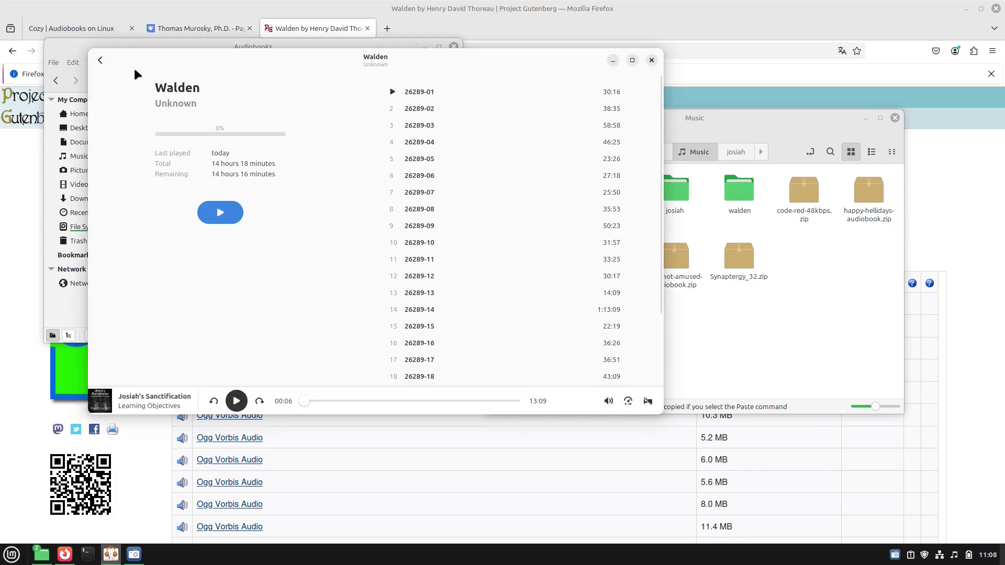
Return to the library, run Scan library, and filter to books by the Unknown author.
left_click(104, 59)
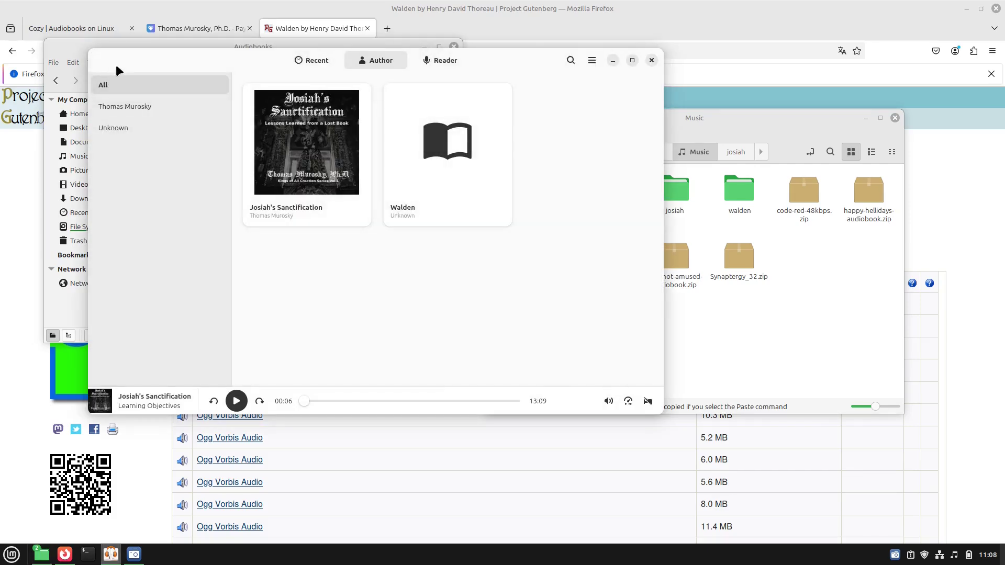
left_click(592, 60)
left_click(597, 86)
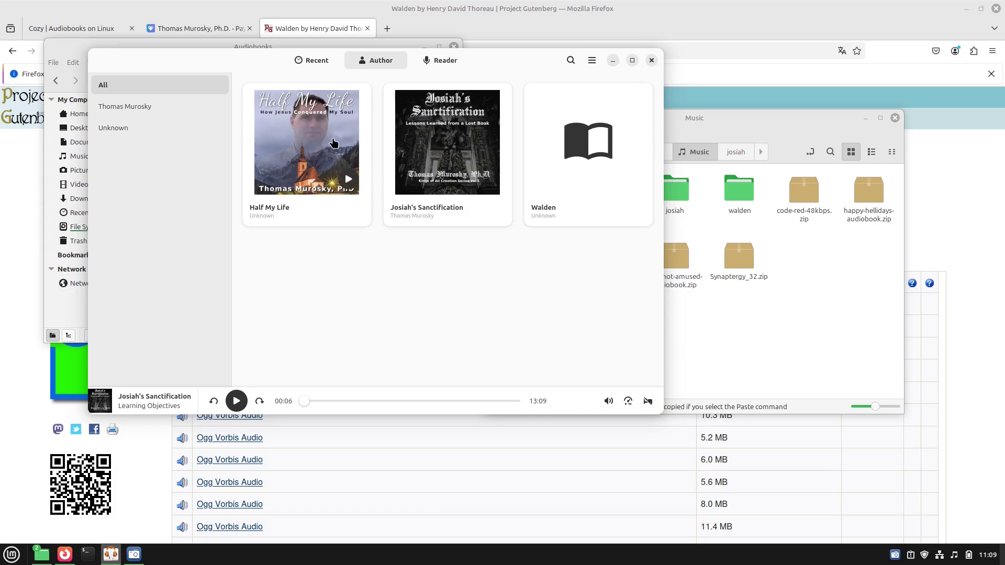
left_click(123, 130)
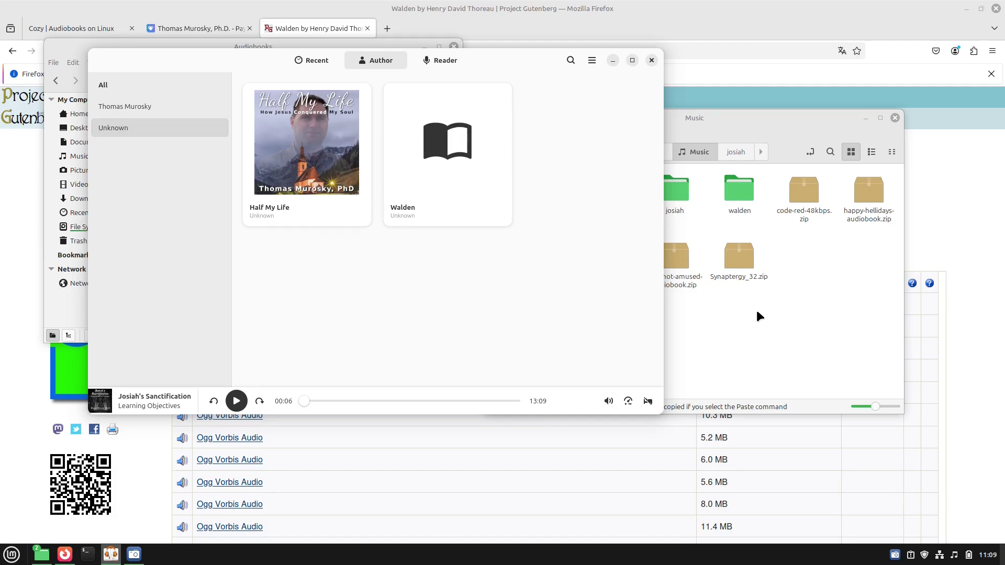
Launch the Kid3 tag editor from the Mint menu.
left_click(11, 557)
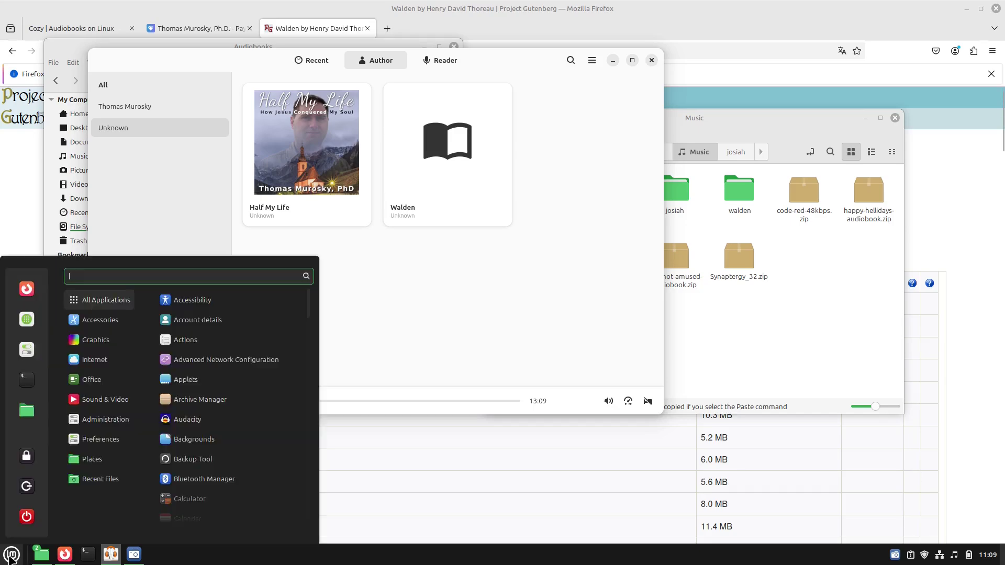
type("kid3")
key("Return")
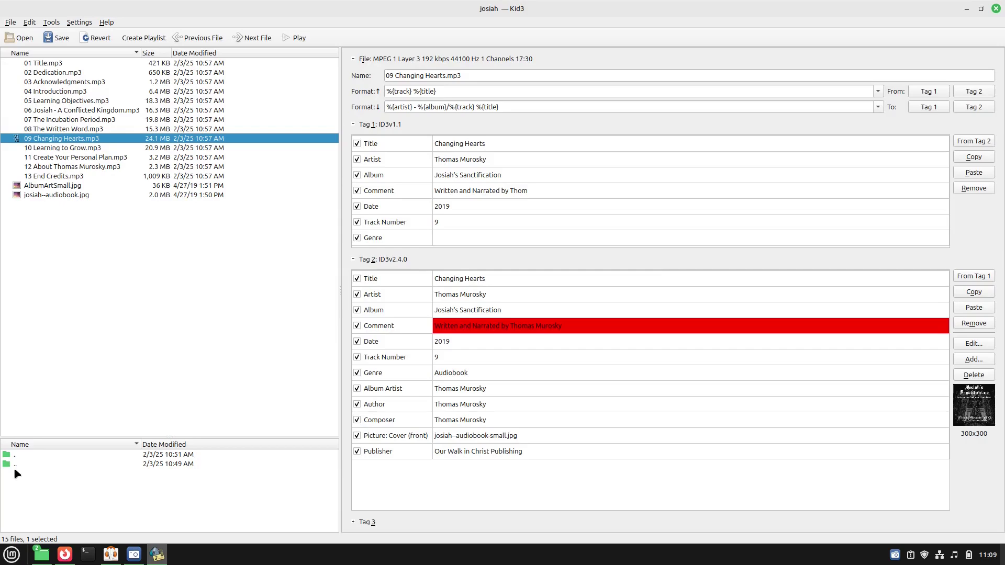
Open the half-my-life folder, select 02-dedication.mp3, and start adding a Tag 2 frame.
double_click(14, 465)
double_click(33, 476)
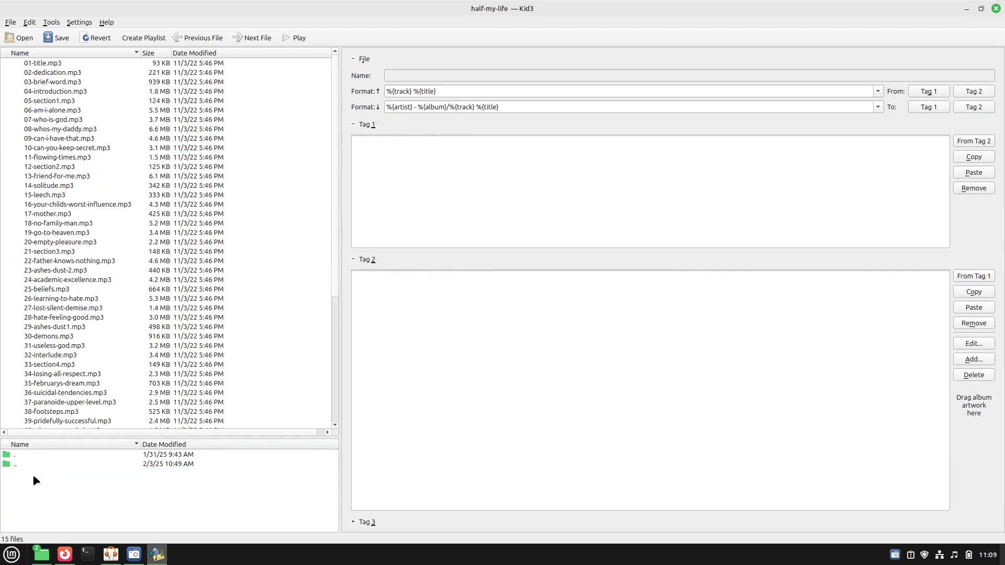
left_click(53, 73)
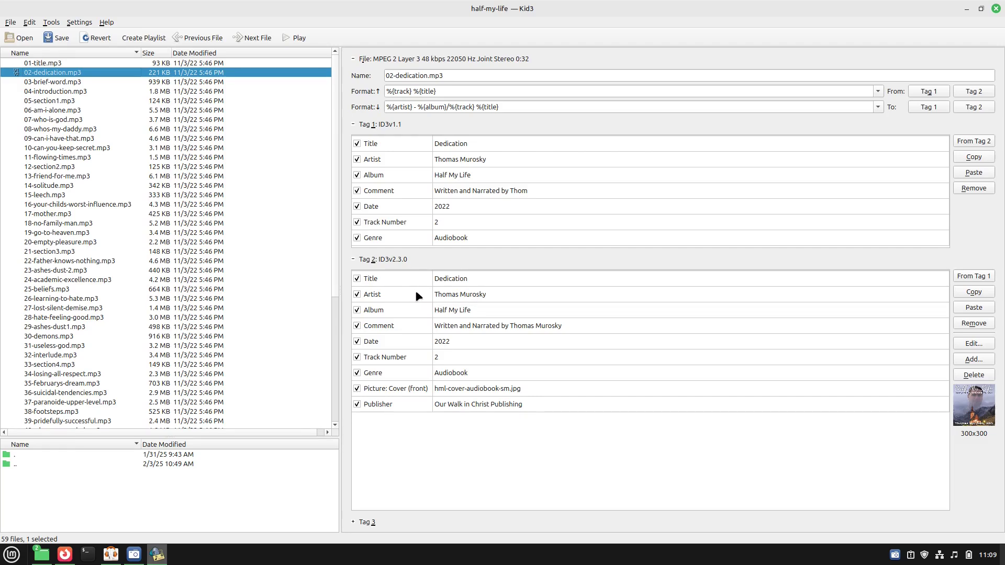
left_click(972, 360)
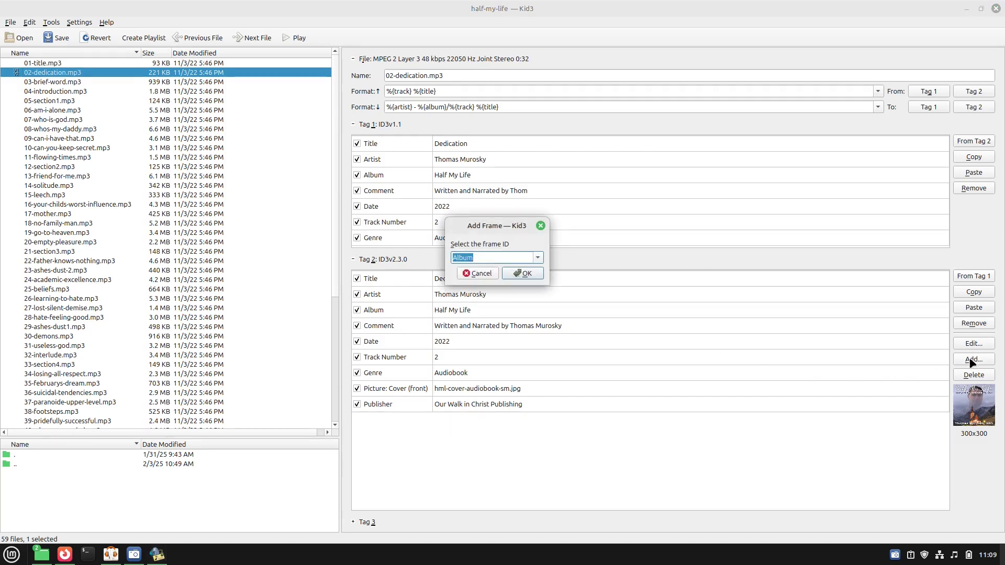
Replace the suggested frame name with 'compo' (Composer) and close the add-frame prompt.
key("BackSpace")
key("BackSpace")
type("nar")
key("BackSpace")
key("BackSpace")
key("BackSpace")
type("compo")
left_click(522, 274)
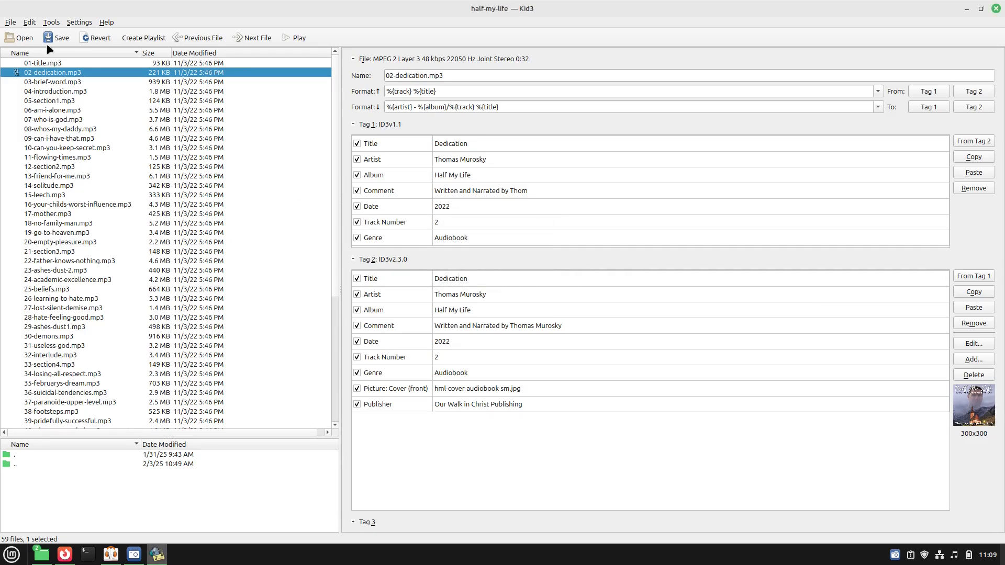
Select files 01-title.mp3 through 58-end-credits.mp3 in the half-my-life folder.
left_click(52, 64)
scroll(121, 173, "down", 6)
scroll(141, 252, "down", 1)
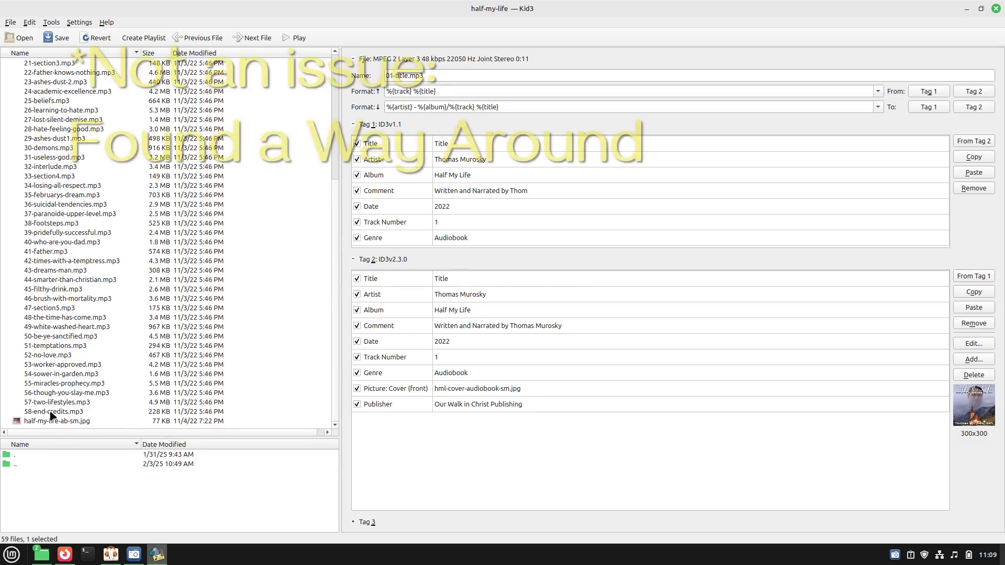
left_click(79, 411, "shift")
scroll(76, 378, "up", 7)
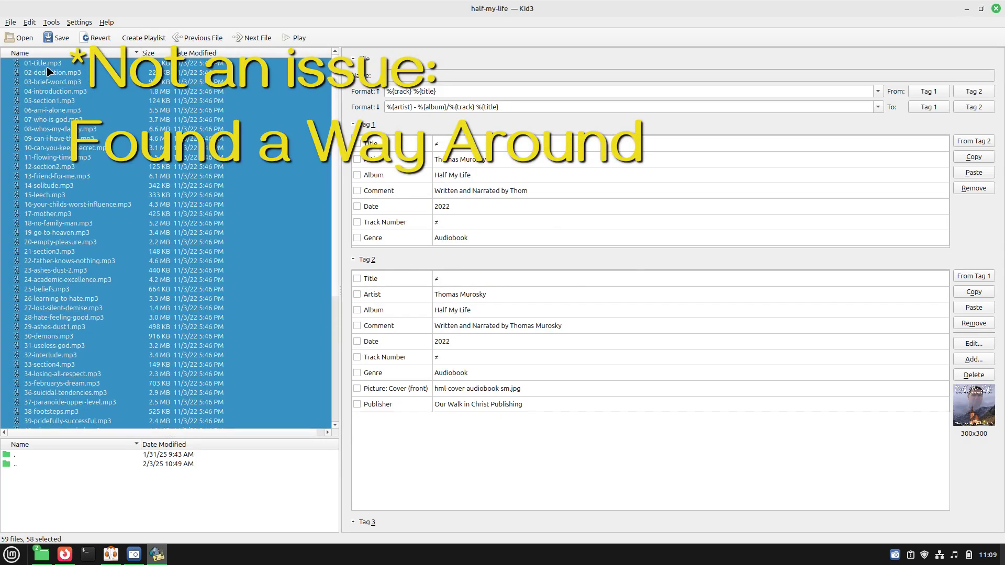
Add a Composer frame holding the author's name to the selected files and save.
left_click(975, 360)
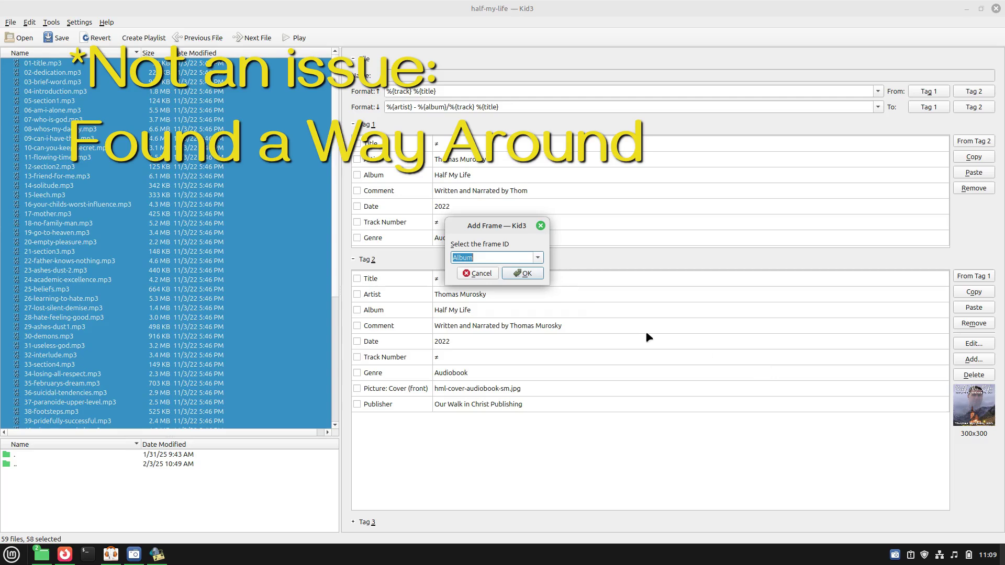
type("Composer")
key("Return")
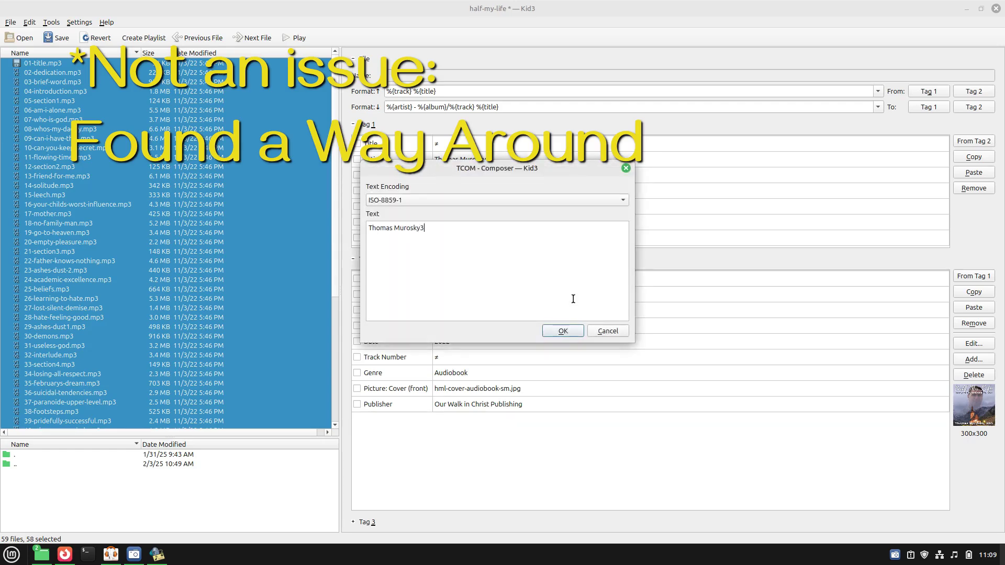
left_click(563, 331)
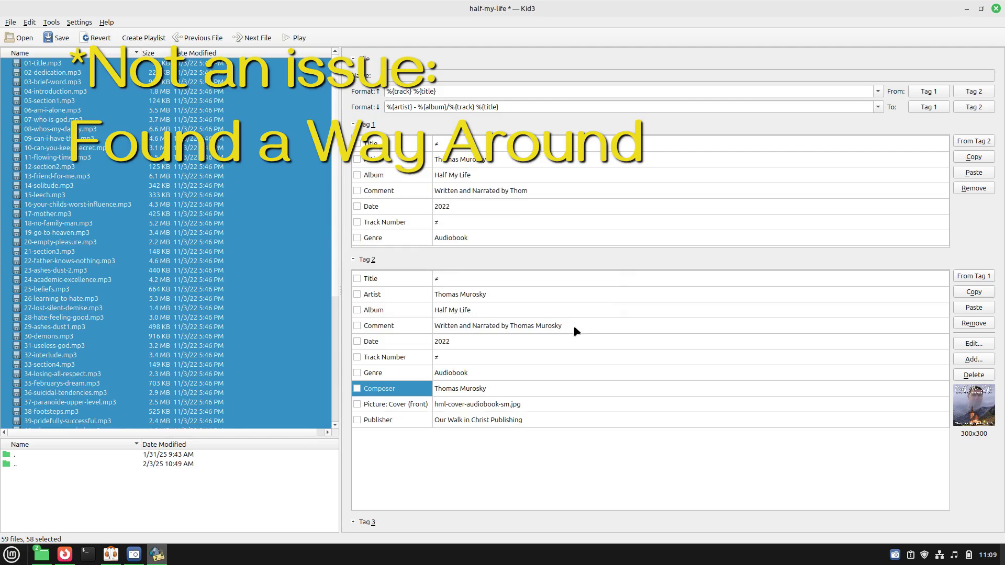
left_click(56, 38)
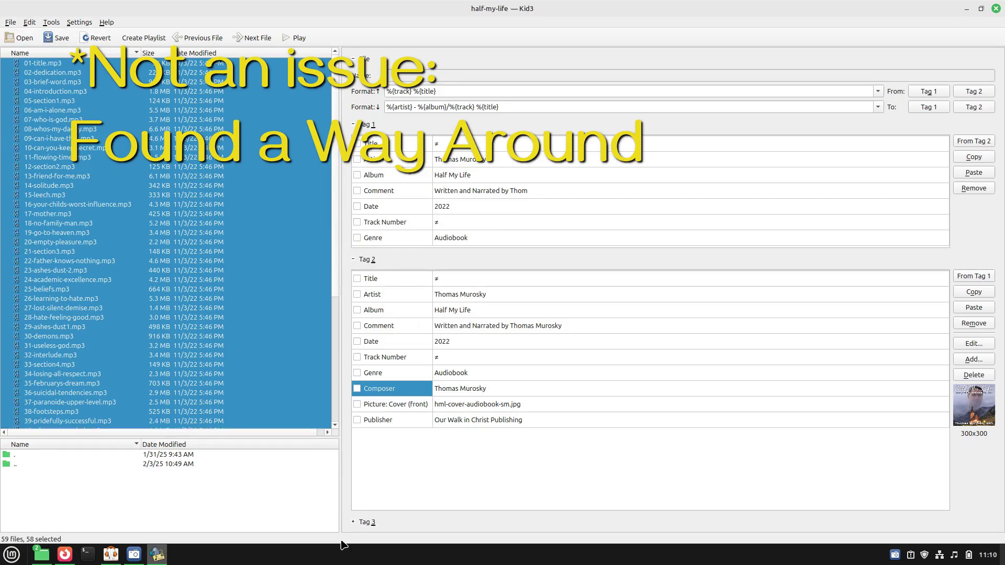
Navigate to Audiobooks/half-my-life and select 01-title.mp3 through 58-end-credits.mp3.
double_click(12, 464)
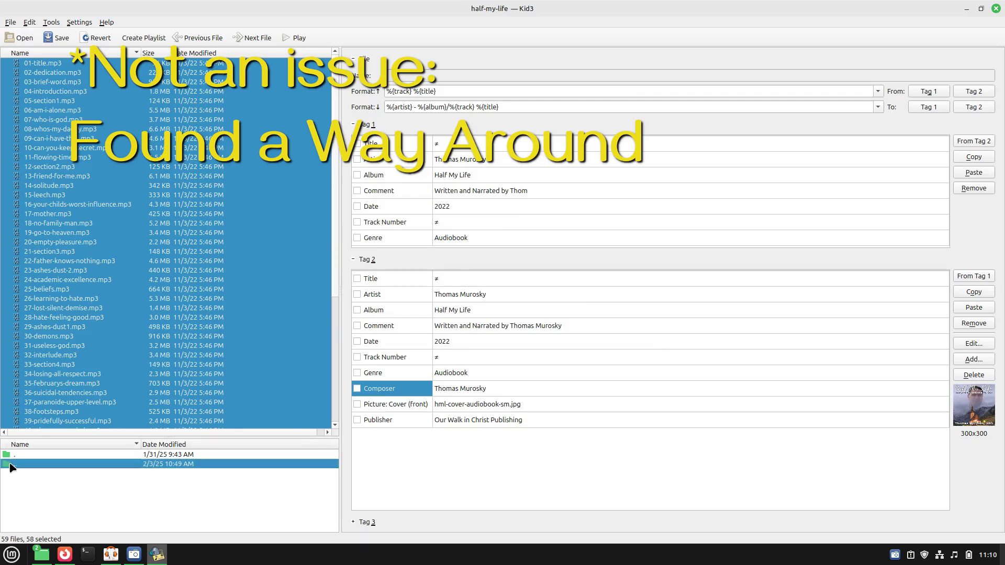
double_click(31, 466)
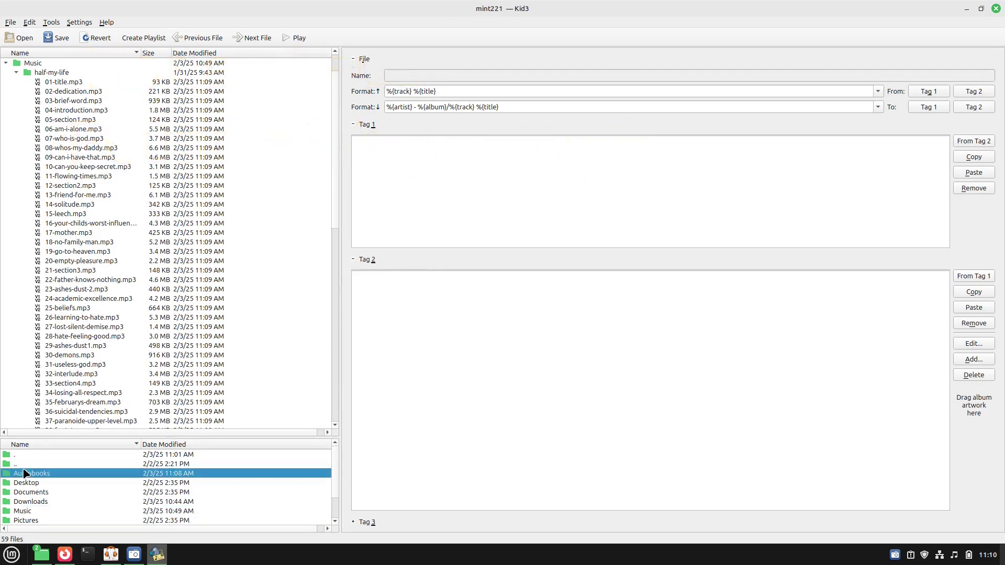
double_click(30, 471)
double_click(31, 473)
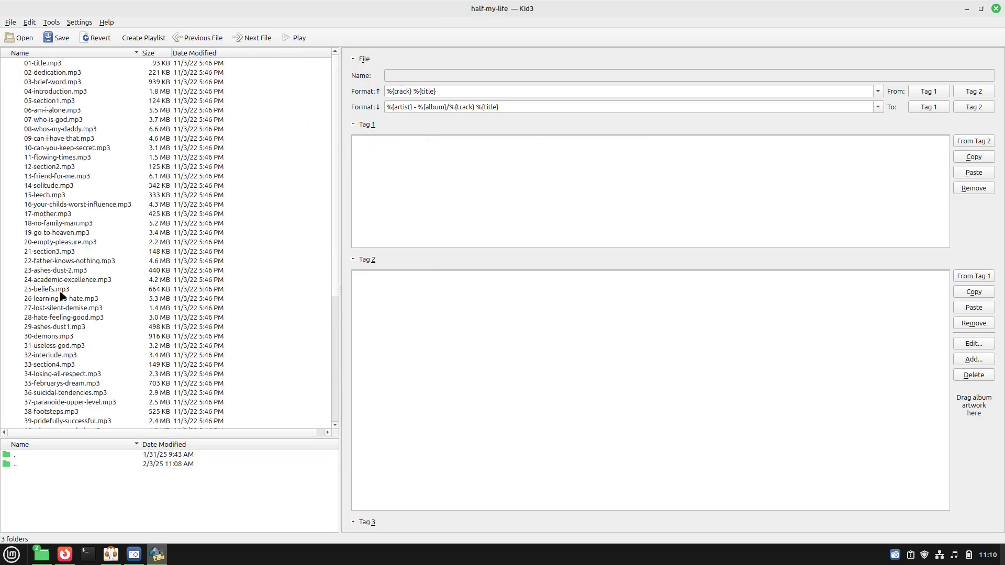
left_click(48, 61)
scroll(105, 220, "down", 7)
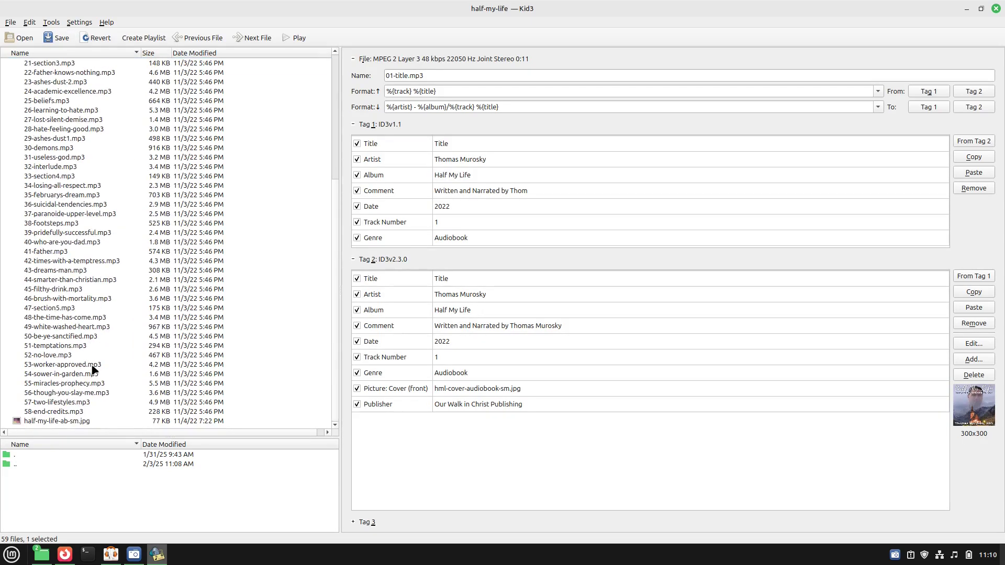
left_click(68, 411, "shift")
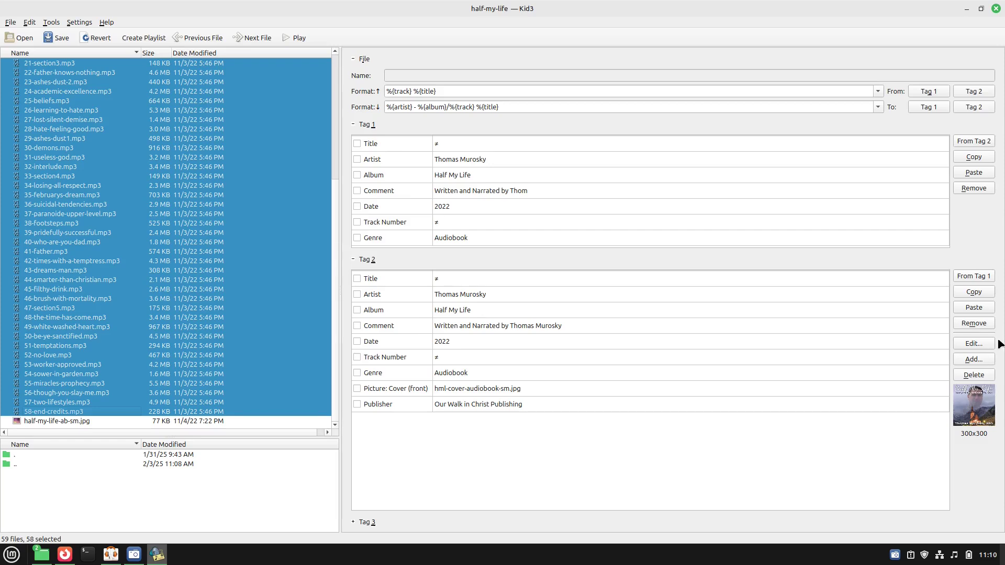
Add a Composer frame with the author's name to all 58 files and save.
left_click(975, 363)
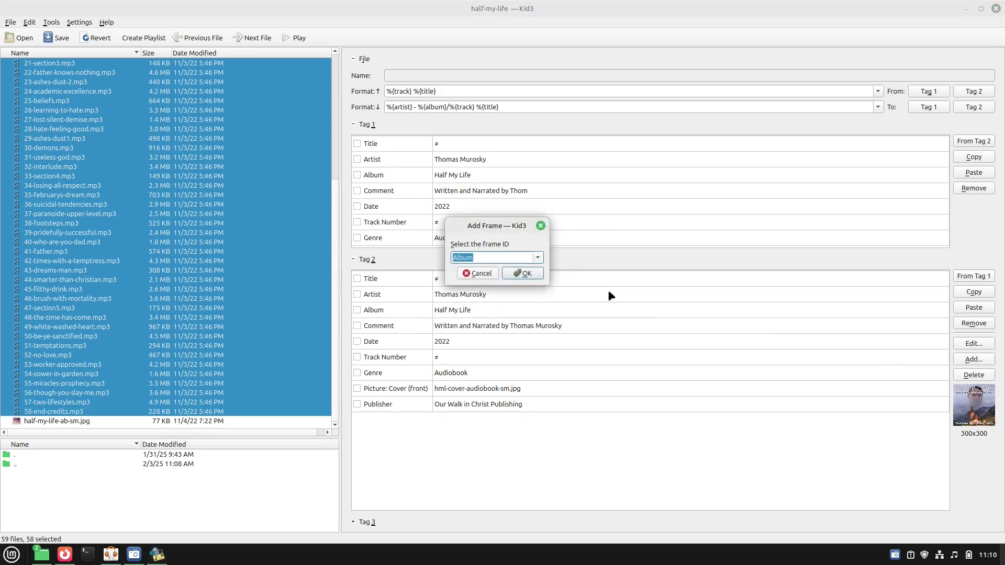
type("Cmi")
type("omposer")
left_click(522, 274)
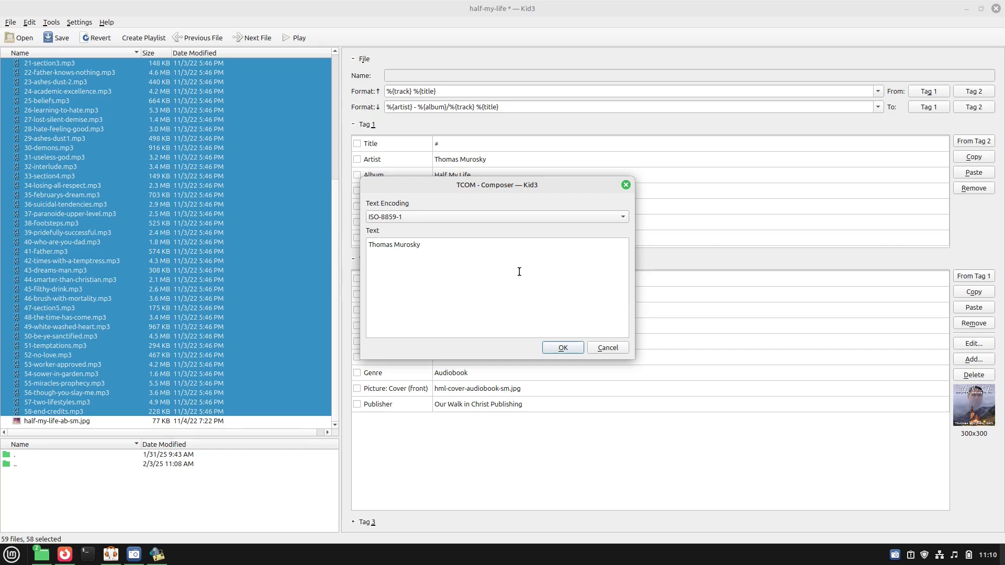
left_click(574, 347)
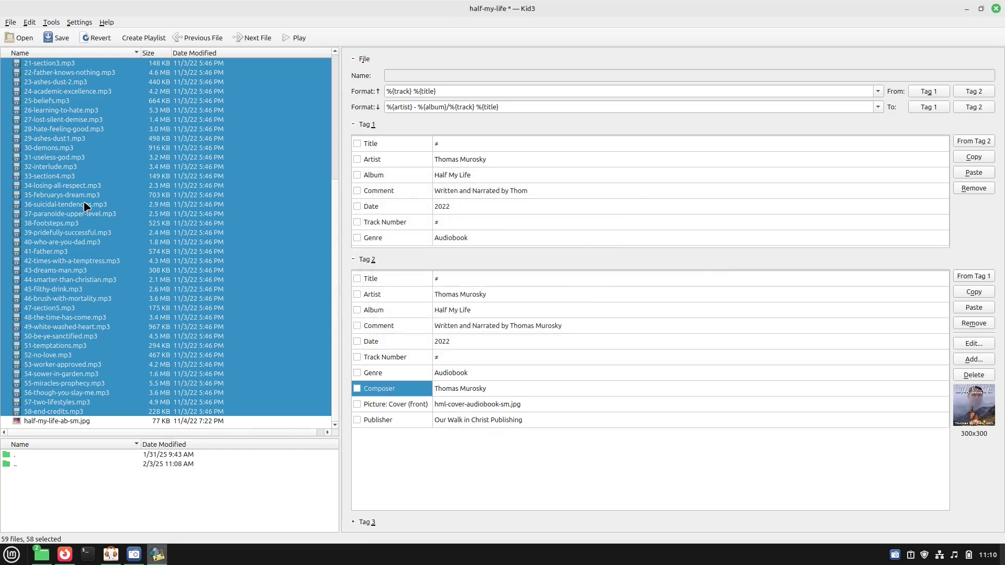
key("ctrl+s")
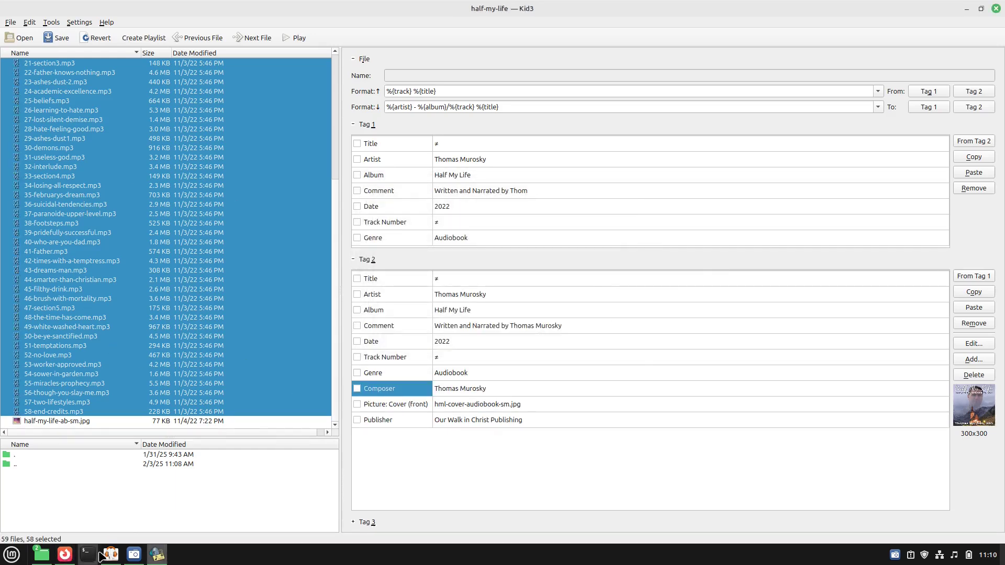
Refresh Cozy's library, then check the Half My Life book page.
left_click(110, 556)
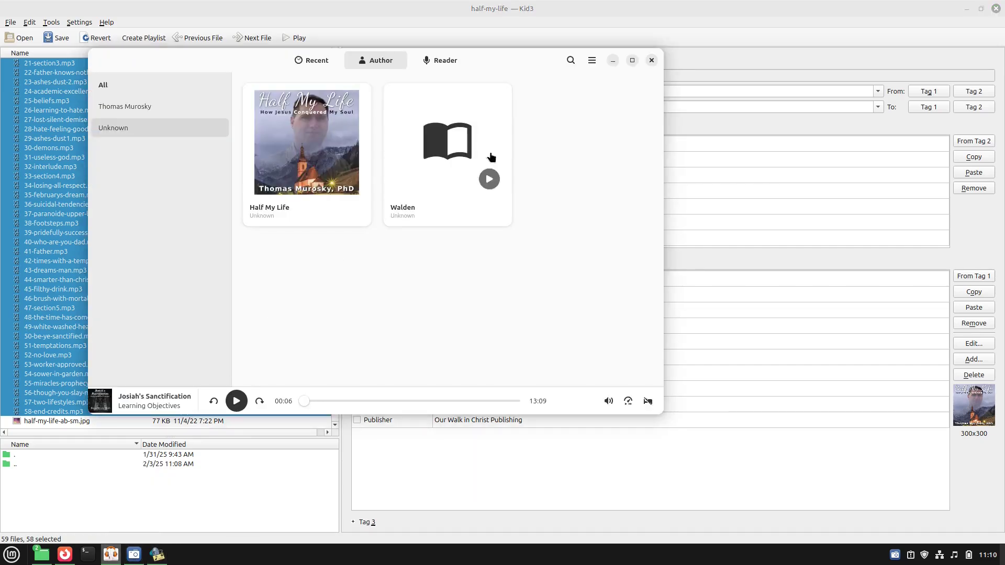
left_click(593, 61)
left_click(600, 85)
left_click(320, 142)
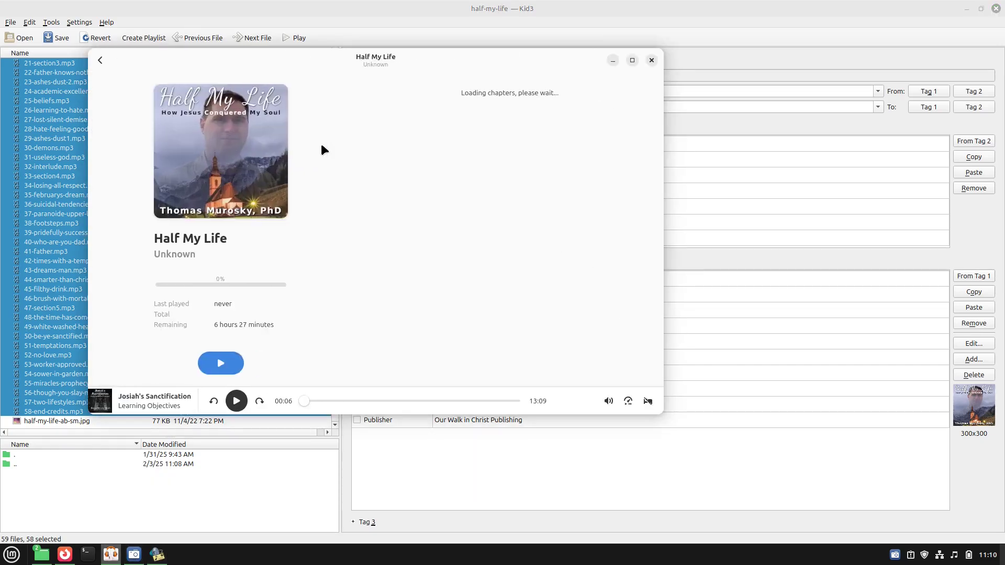
left_click(96, 61)
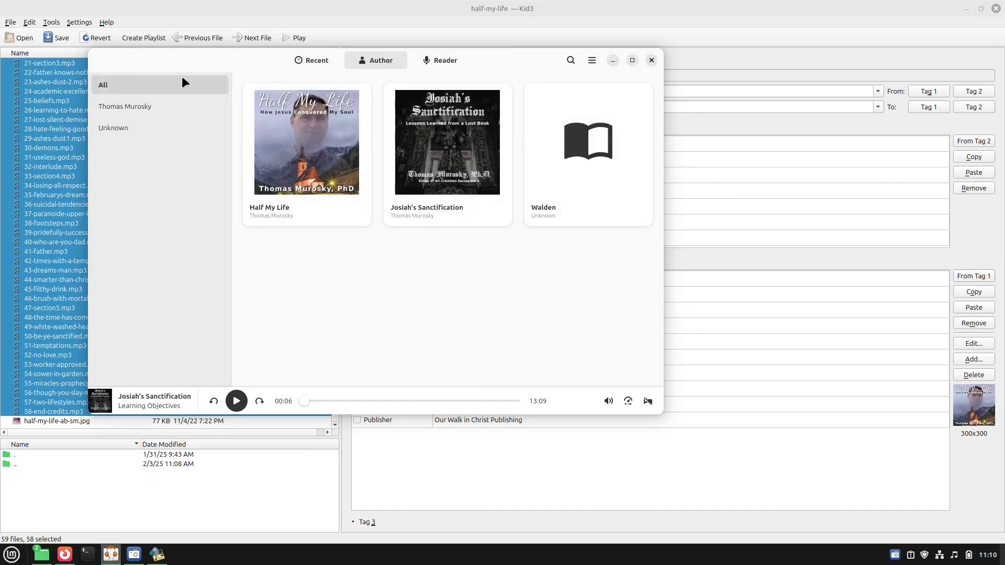
Browse the Author filters, named author versus Unknown, ending on the author's two books.
left_click(326, 57)
left_click(369, 61)
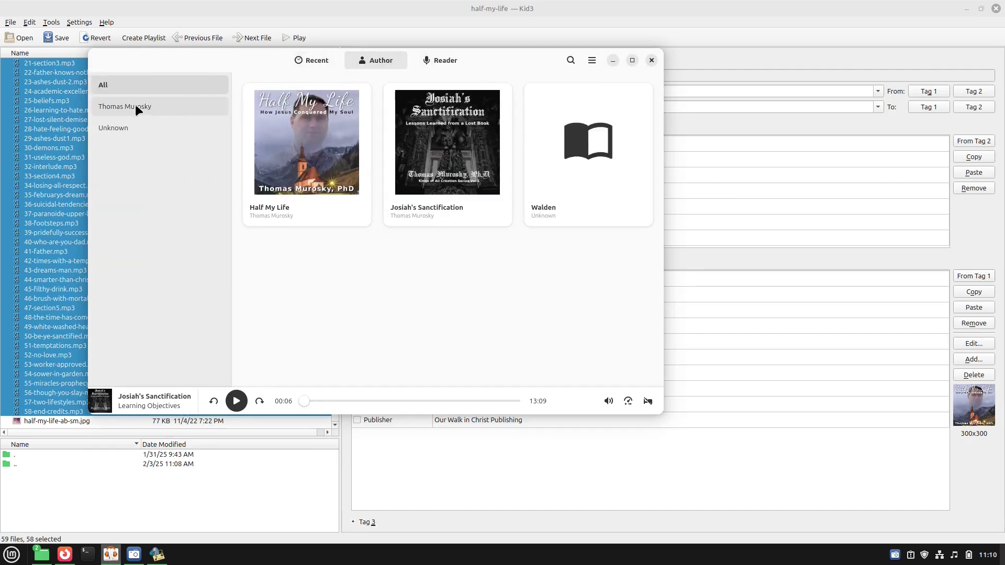
left_click(128, 105)
left_click(126, 124)
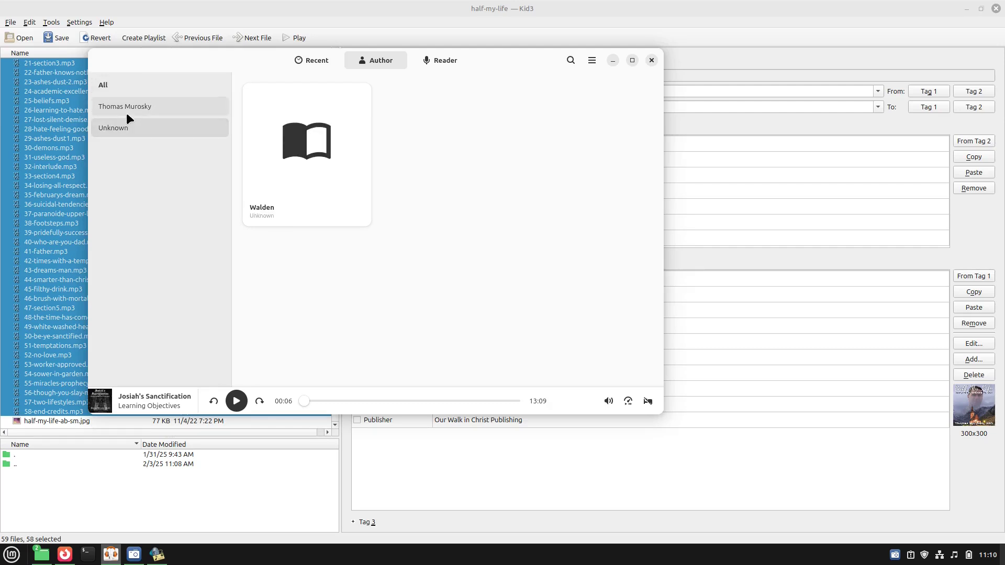
left_click(127, 114)
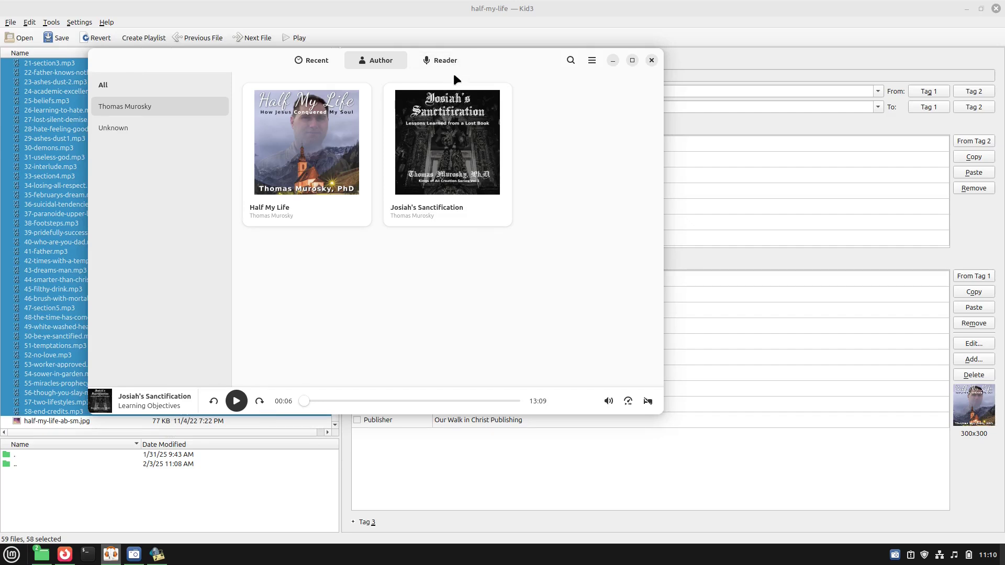
left_click(444, 61)
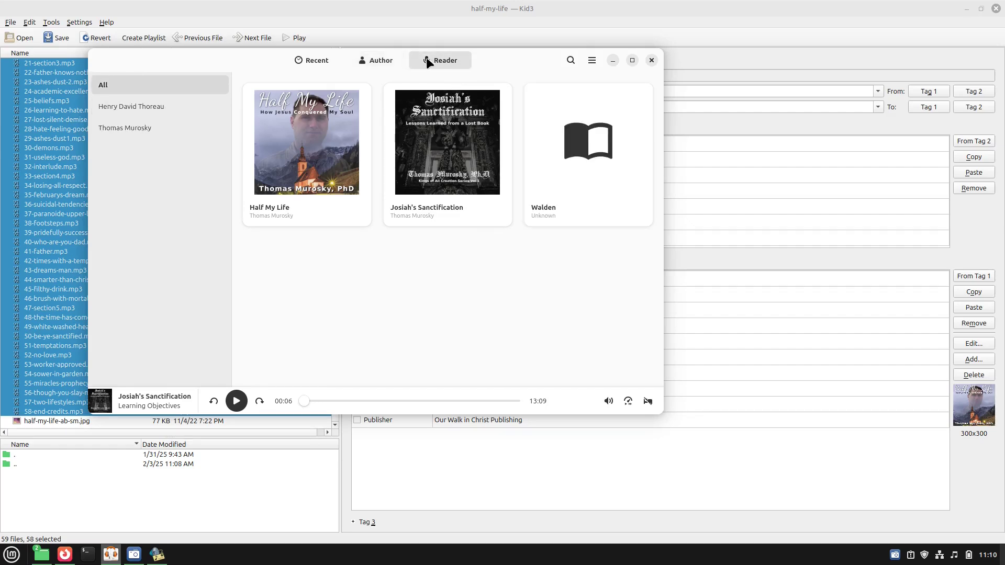
left_click(375, 60)
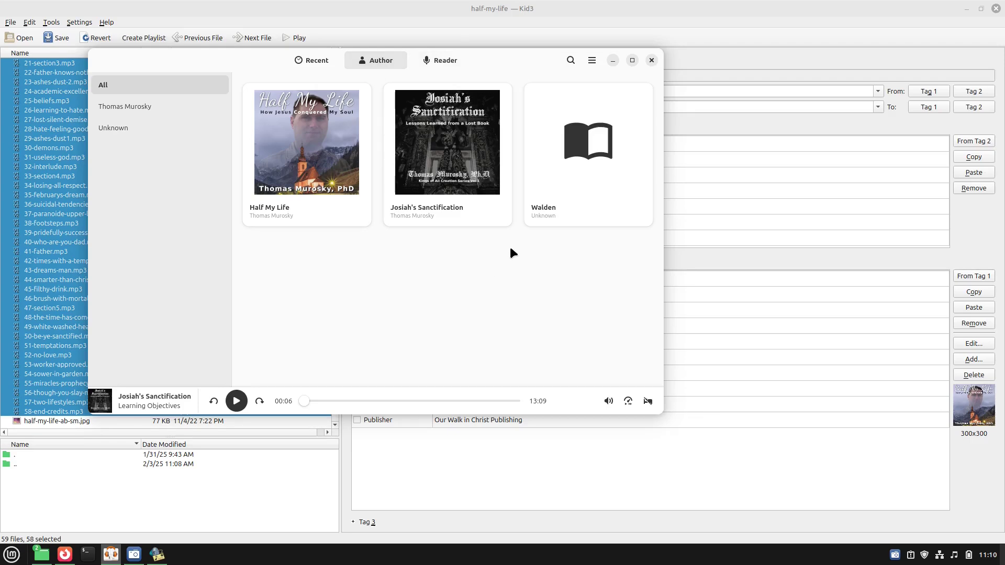
left_click(157, 106)
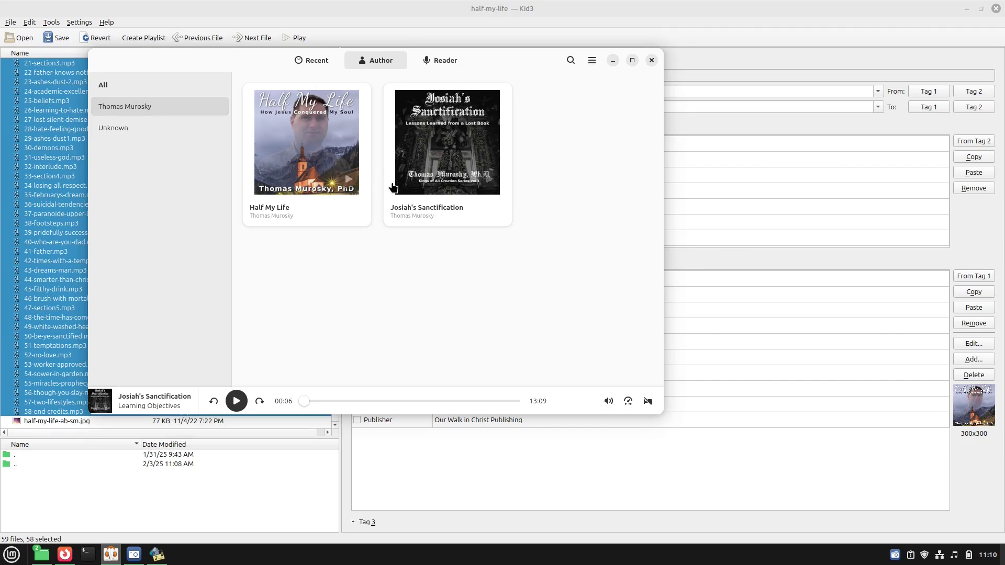
Play Half My Life's Leech chapter, then pause it.
left_click(366, 182)
scroll(471, 178, "down", 4)
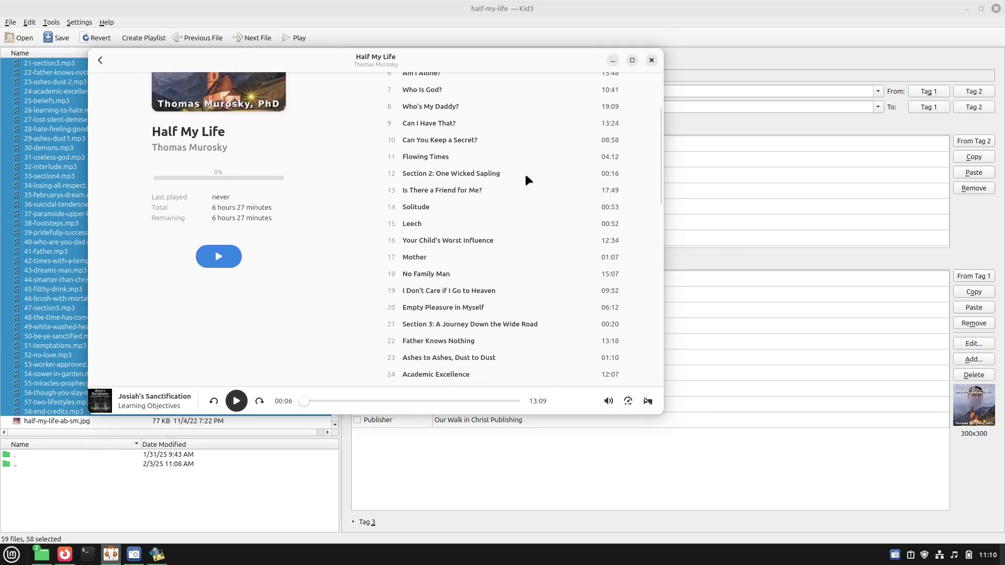
left_click(460, 218)
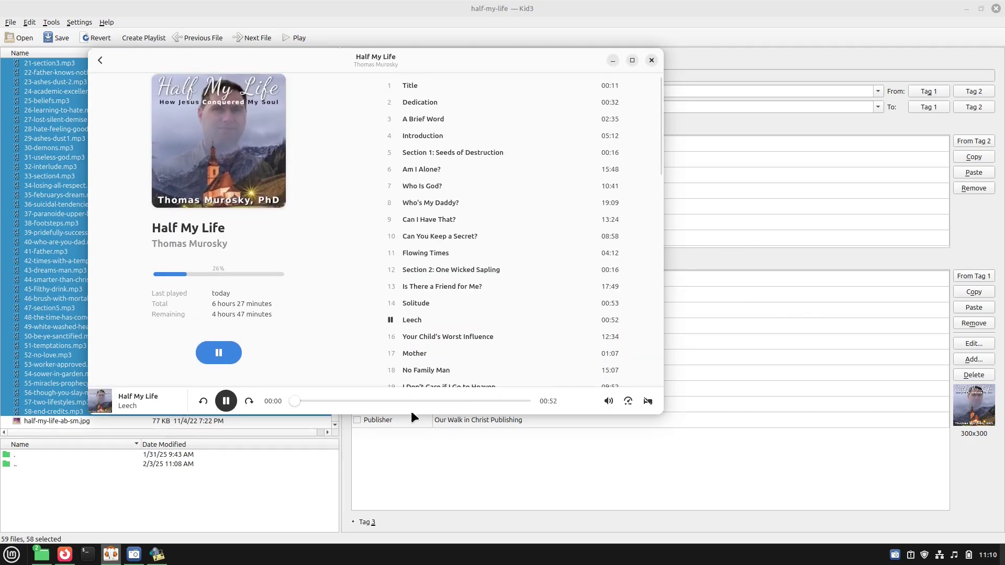
left_click(214, 355)
Return to the library and show recently played books from all authors.
left_click(100, 61)
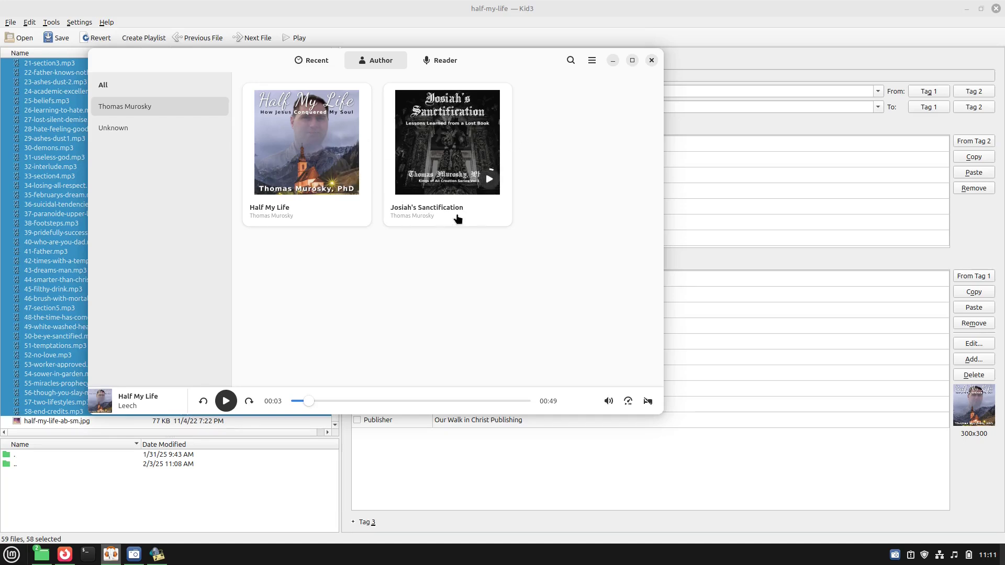
left_click(324, 147)
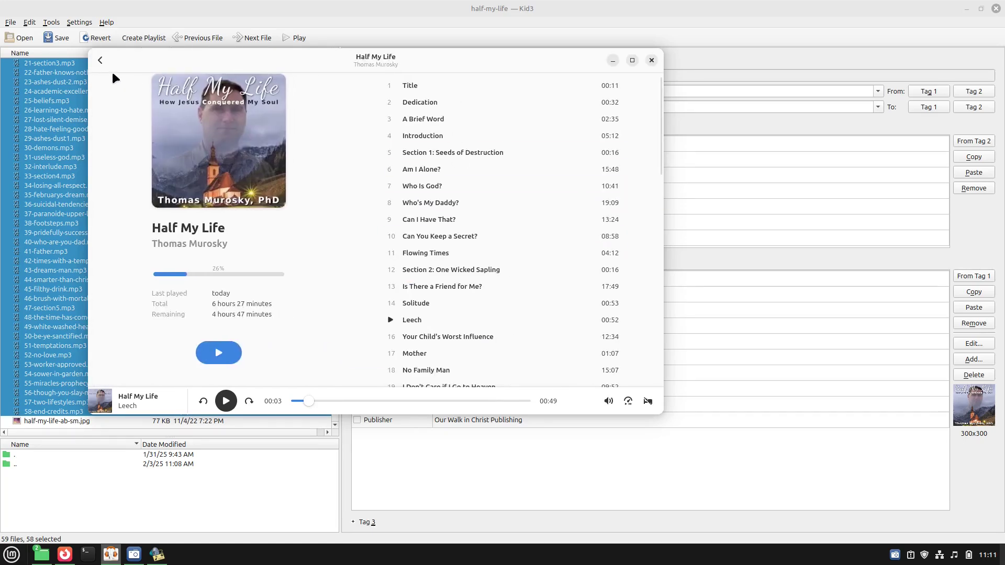
left_click(100, 61)
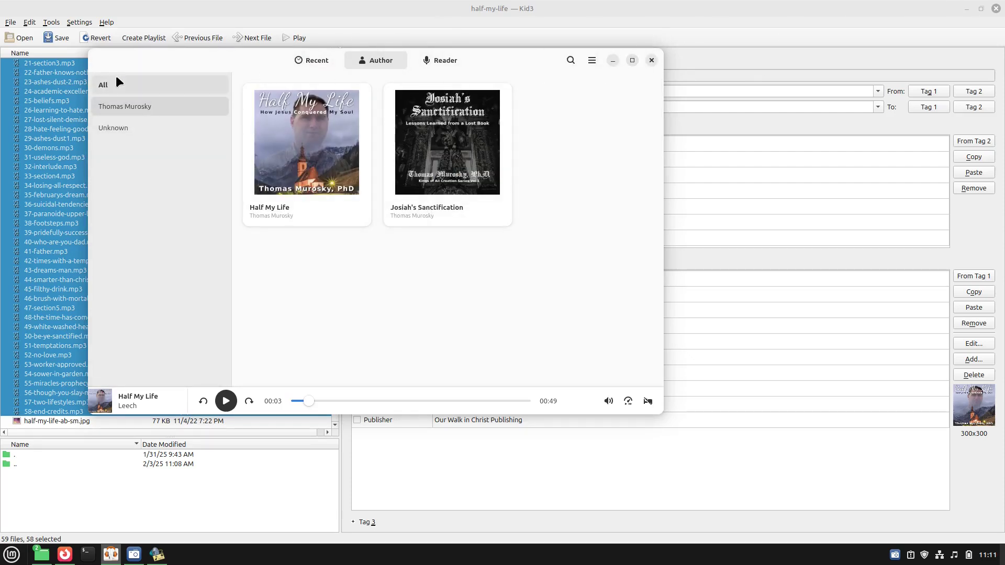
left_click(168, 85)
left_click(316, 61)
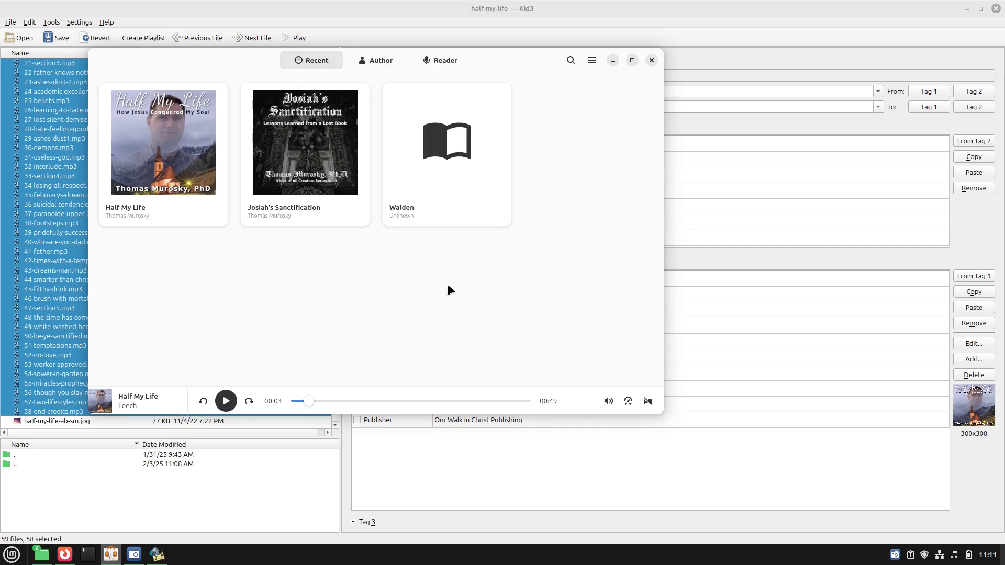
Extract code-red-48kbps.zip into the Music folder and close the archive window.
mouse_move(41, 553)
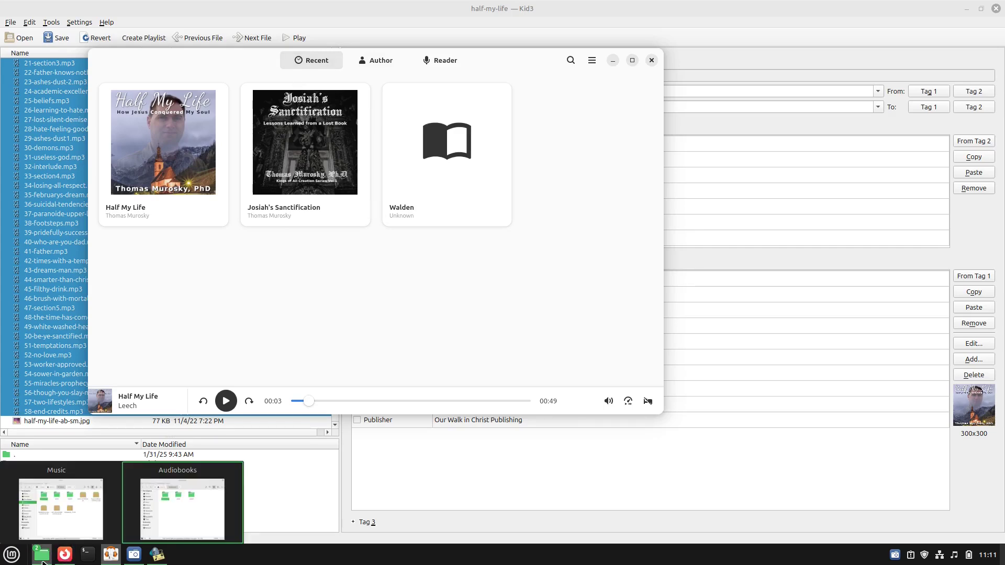
left_click(63, 524)
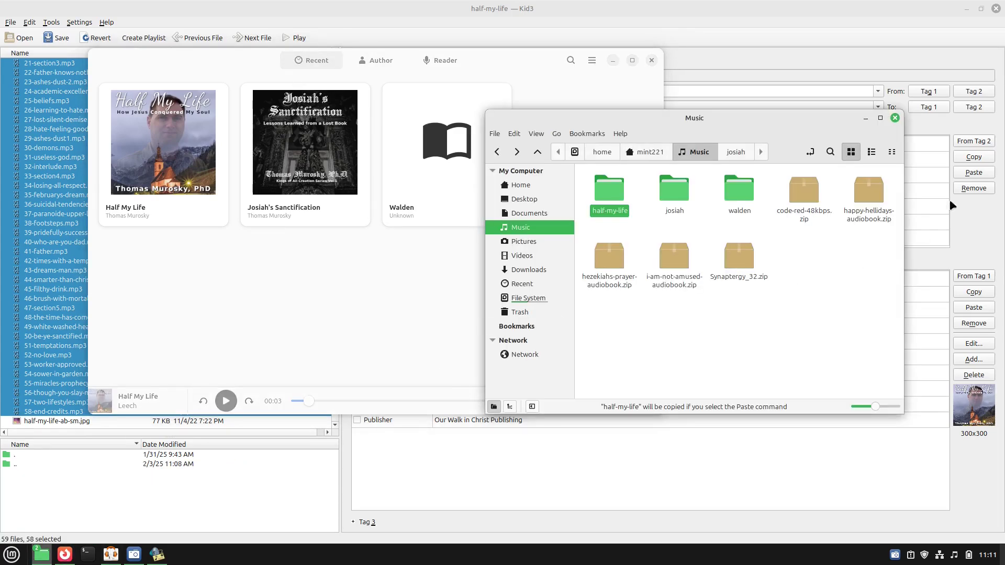
left_click(812, 193)
double_click(814, 192)
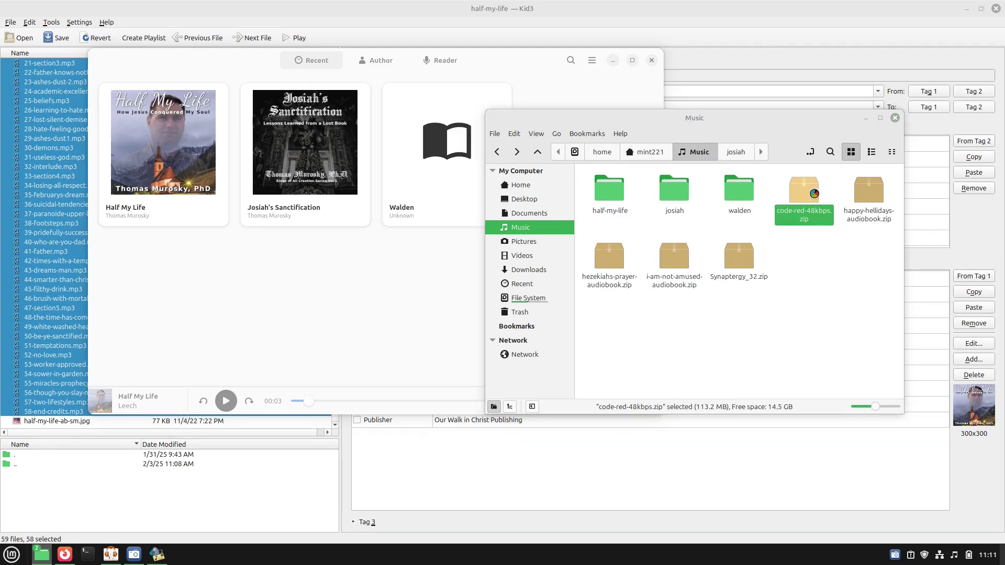
left_click(47, 40)
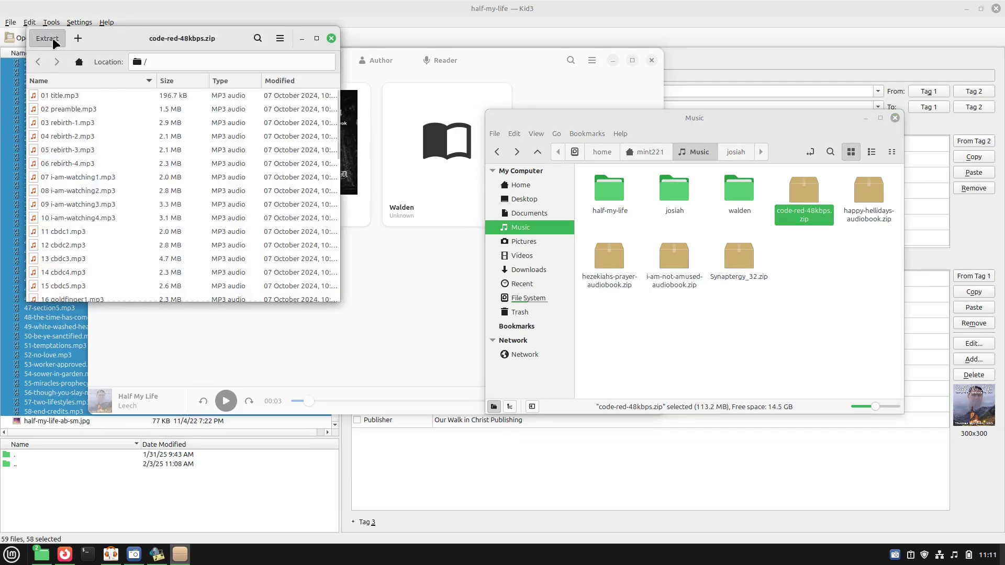
key("Return")
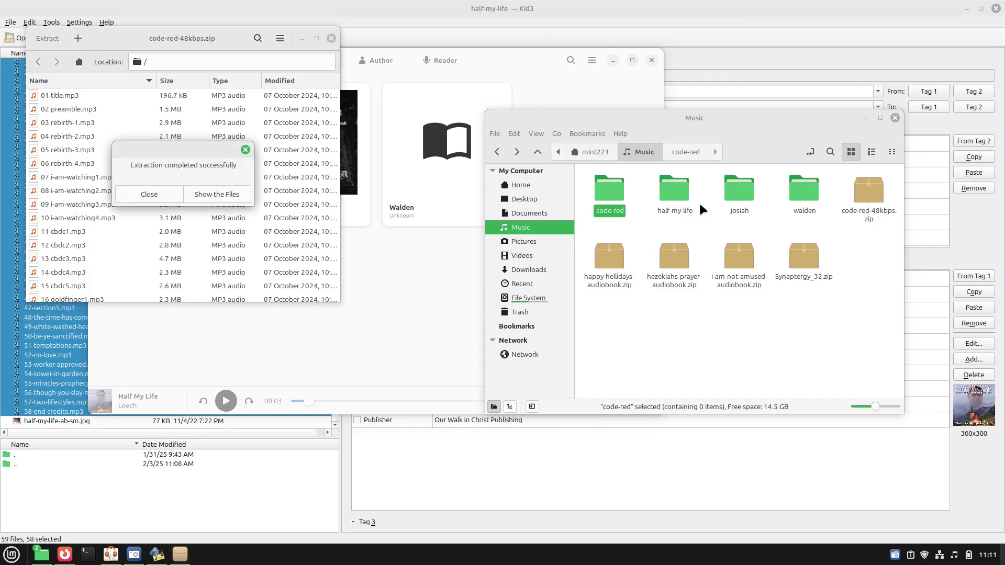
left_click(139, 194)
left_click(331, 38)
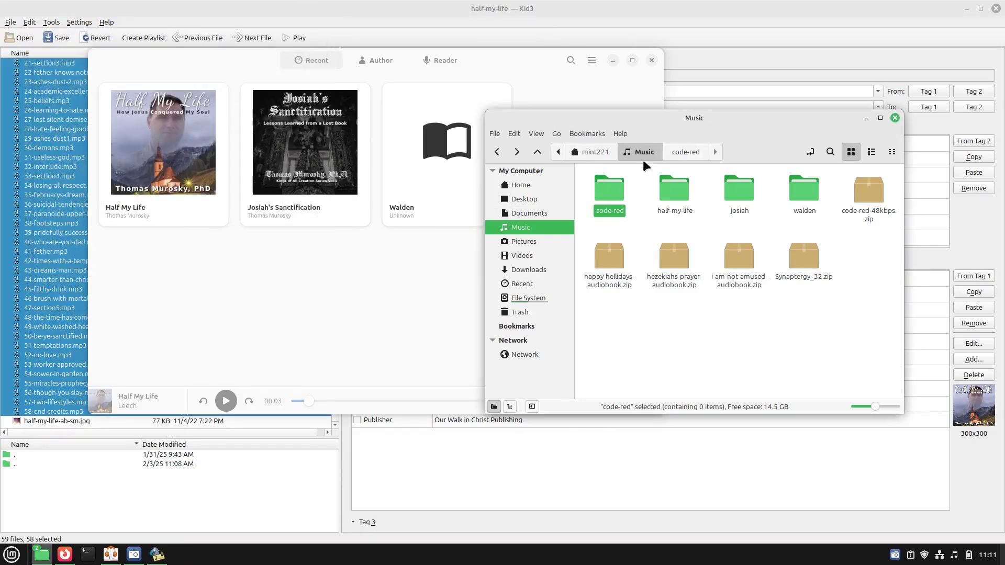
Check the new code-red folder, then place Music and Cozy windows side by side.
double_click(602, 179)
left_click(639, 151)
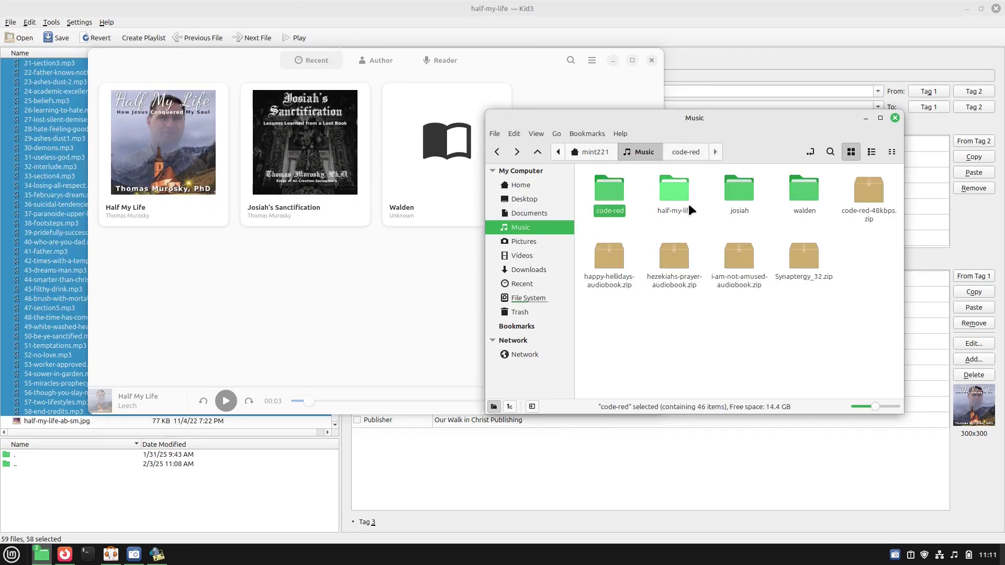
left_click_drag(765, 119, 866, 99)
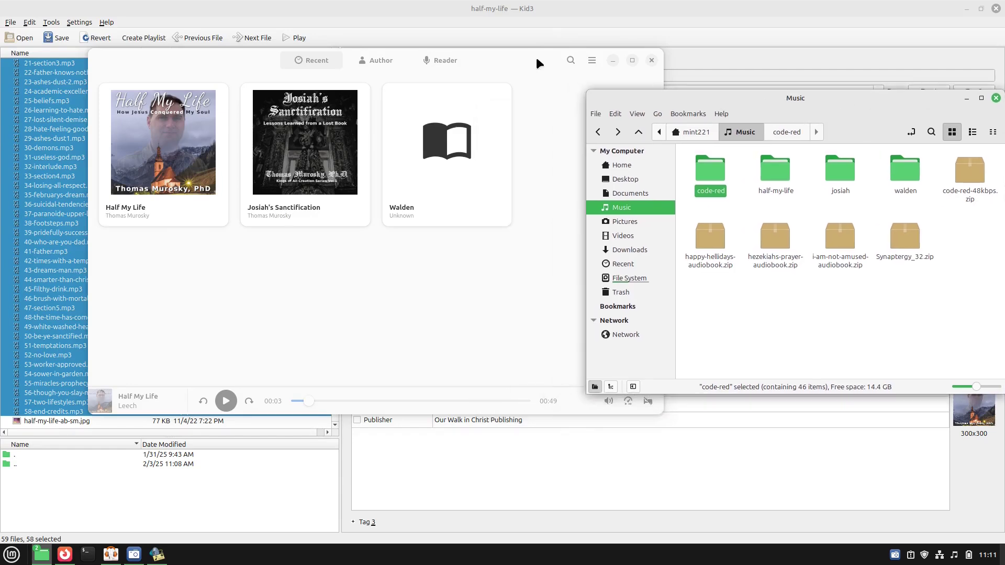
left_click_drag(535, 57, 463, 48)
left_click(731, 96)
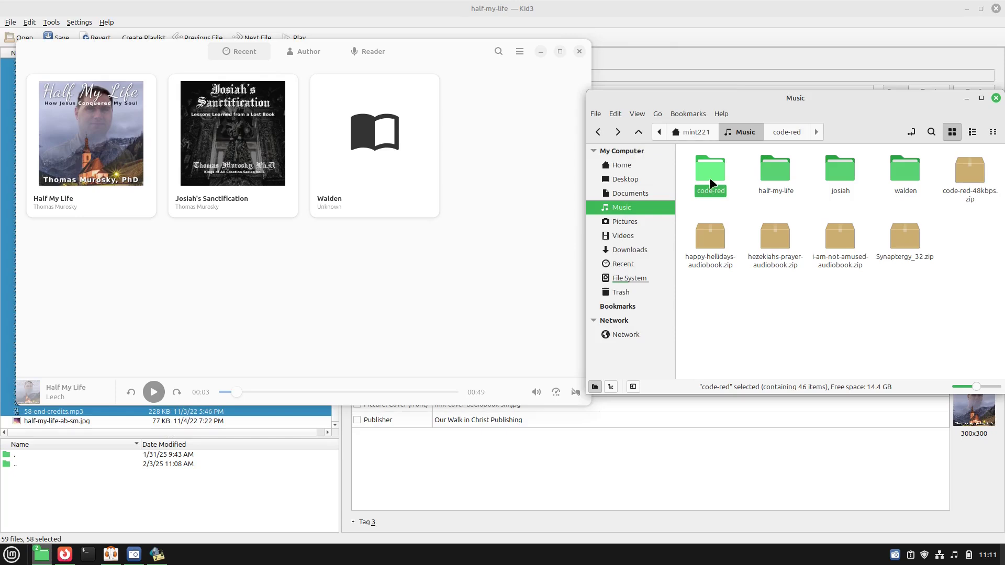
Drop the code-red folder into Cozy's library, dismiss the About box, and close Cozy.
left_click_drag(709, 177, 422, 291)
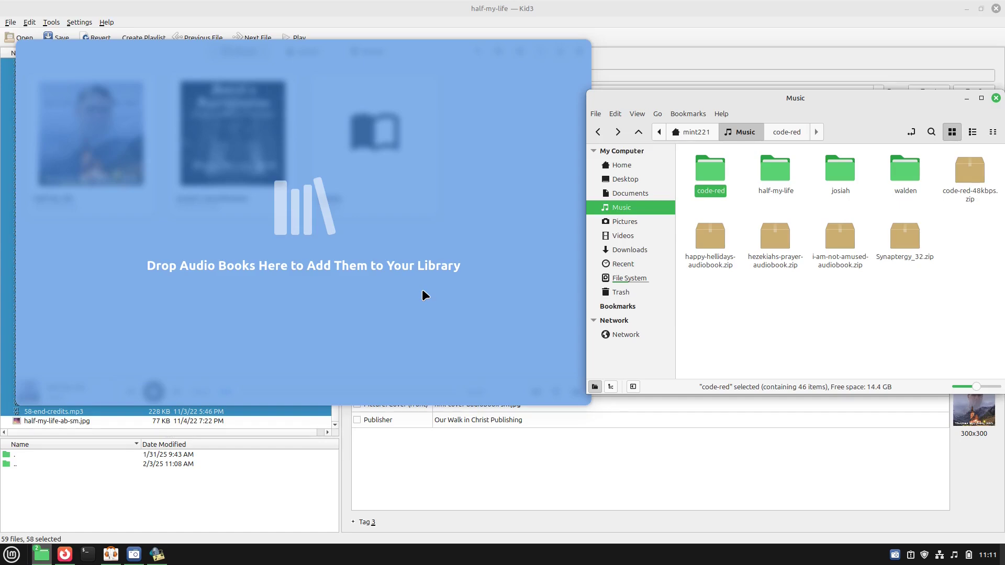
left_click(451, 208)
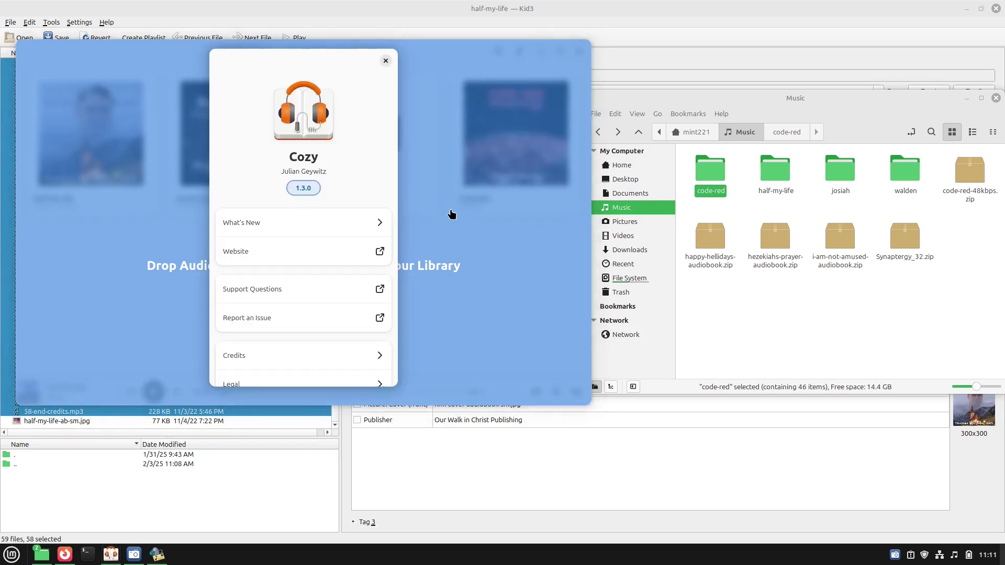
left_click(385, 61)
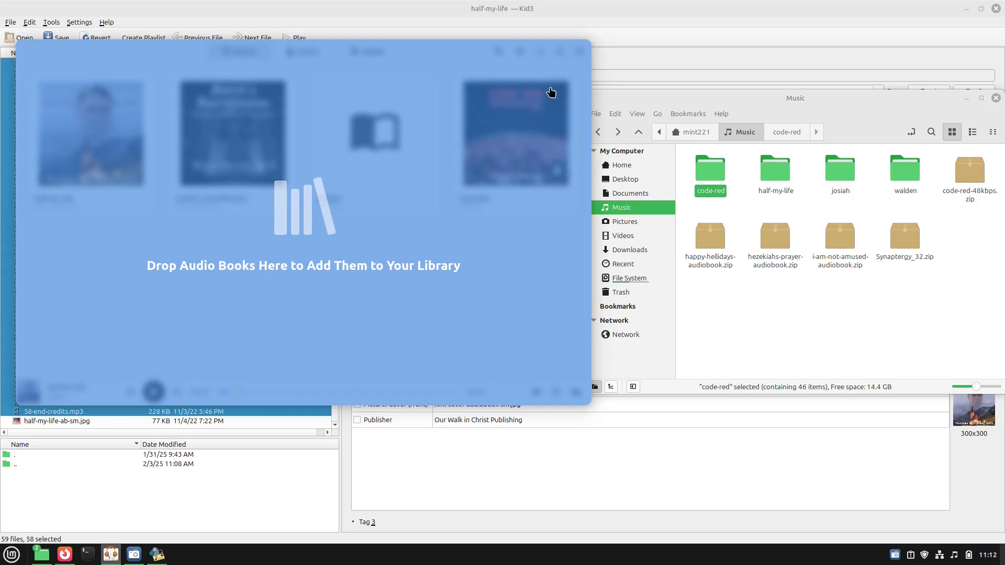
left_click(578, 51)
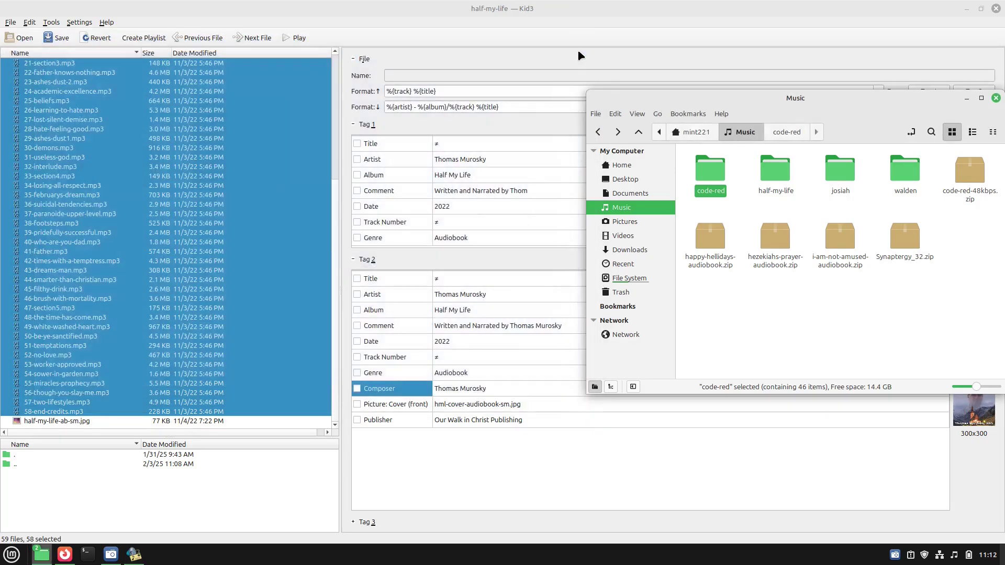
key("super")
type("col")
key("BackSpace")
type("z")
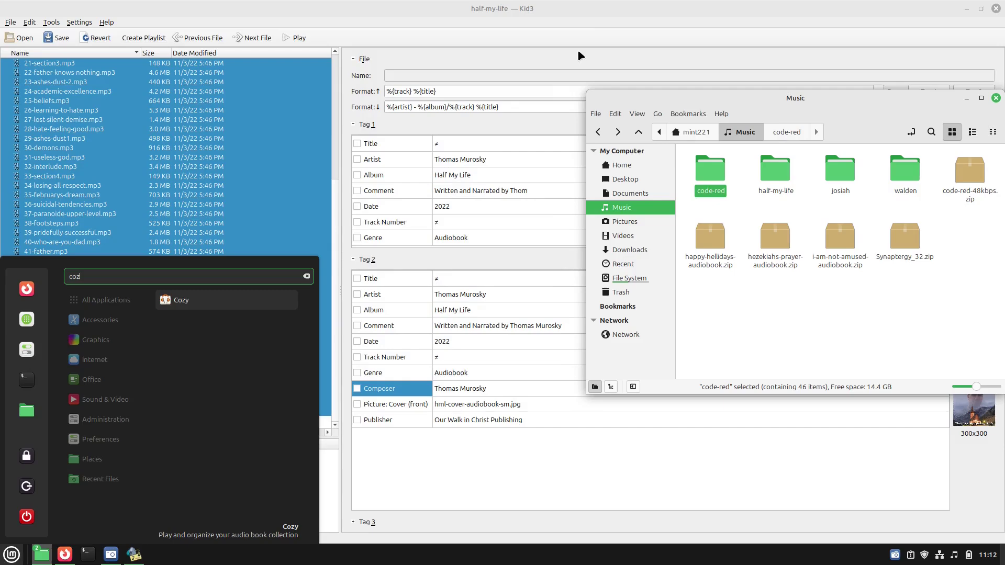
key("Return")
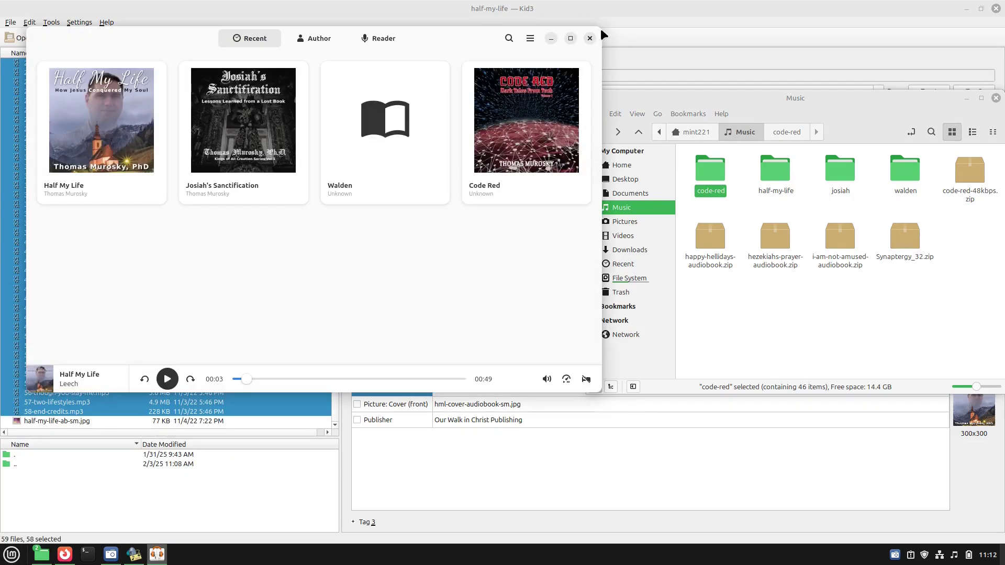
left_click(572, 38)
left_click(539, 114)
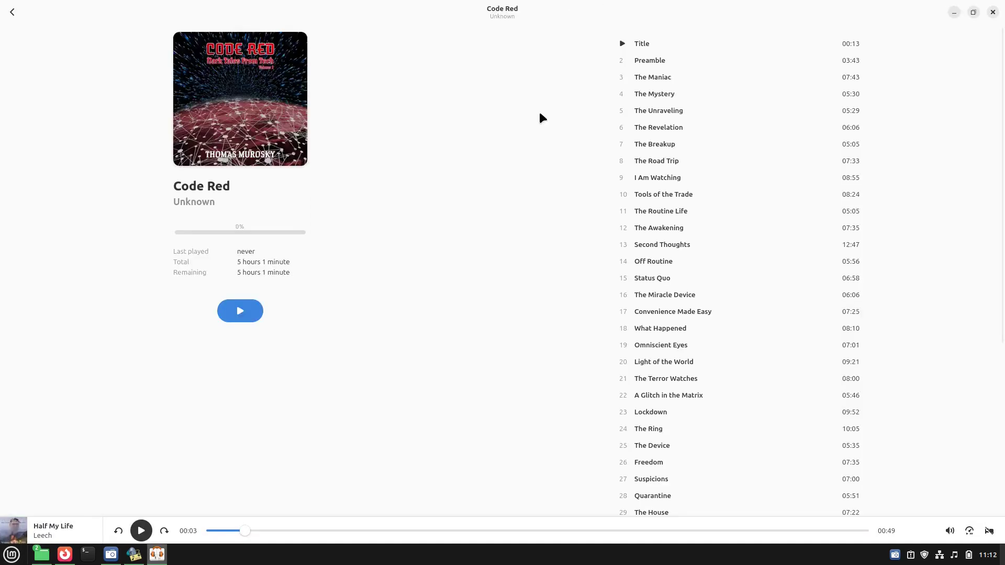
scroll(647, 262, "down", 5)
scroll(673, 293, "up", 5)
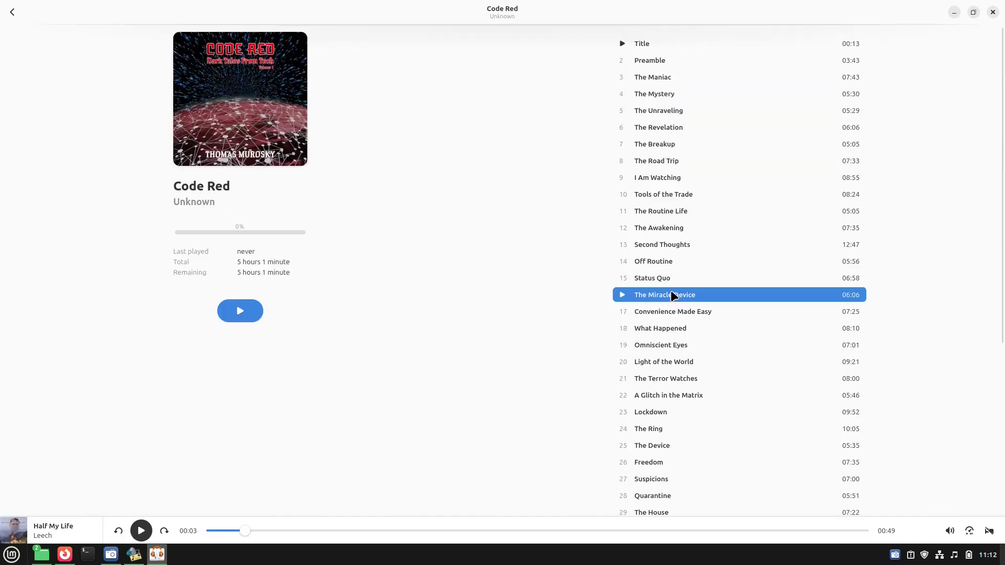
left_click(12, 12)
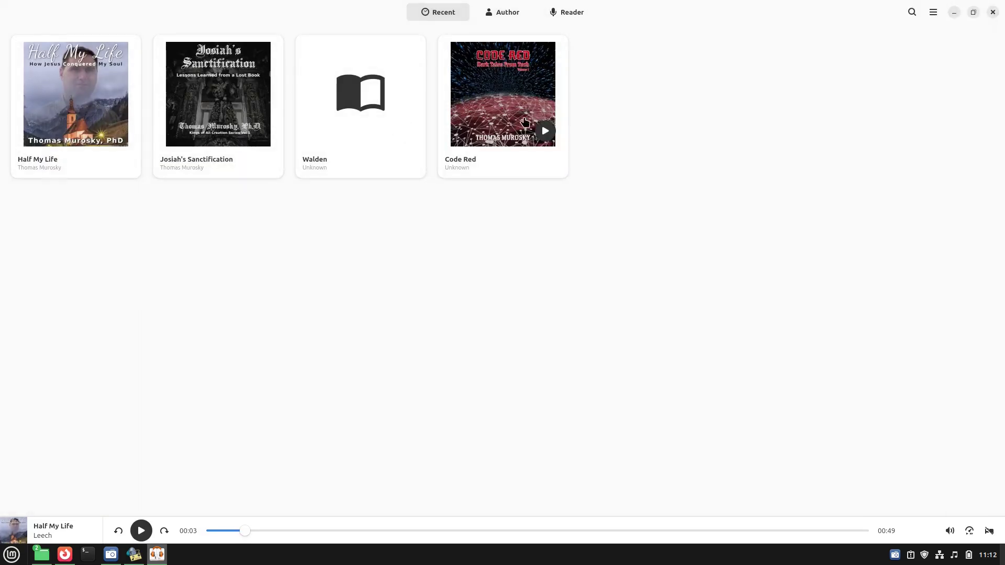
left_click(487, 17)
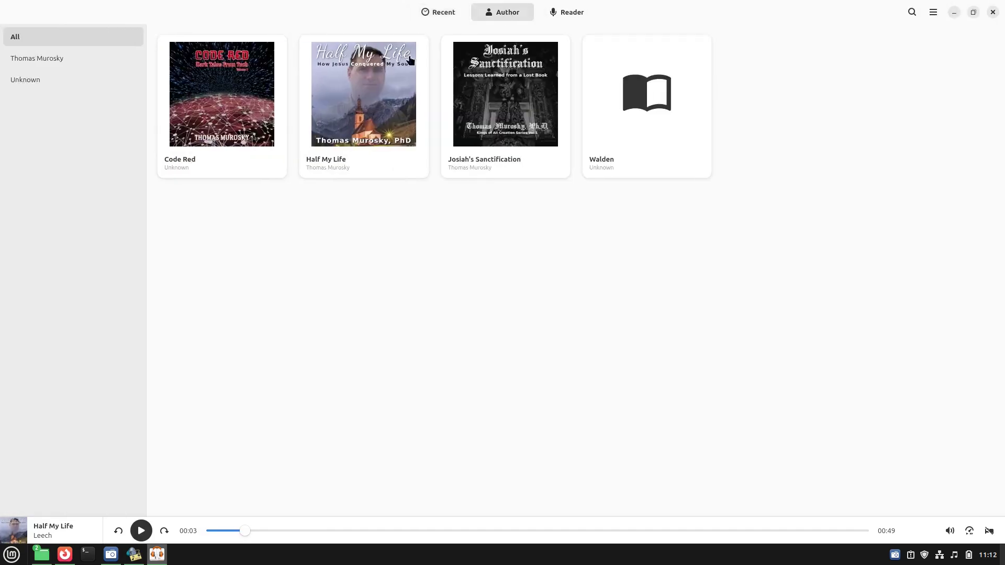
left_click(32, 79)
left_click(52, 58)
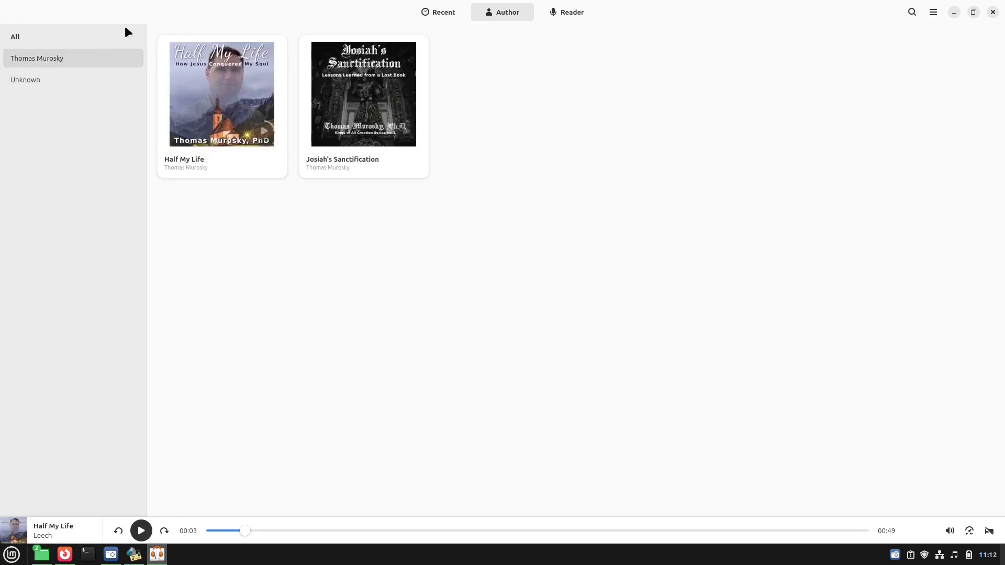
left_click(31, 81)
left_click(229, 83)
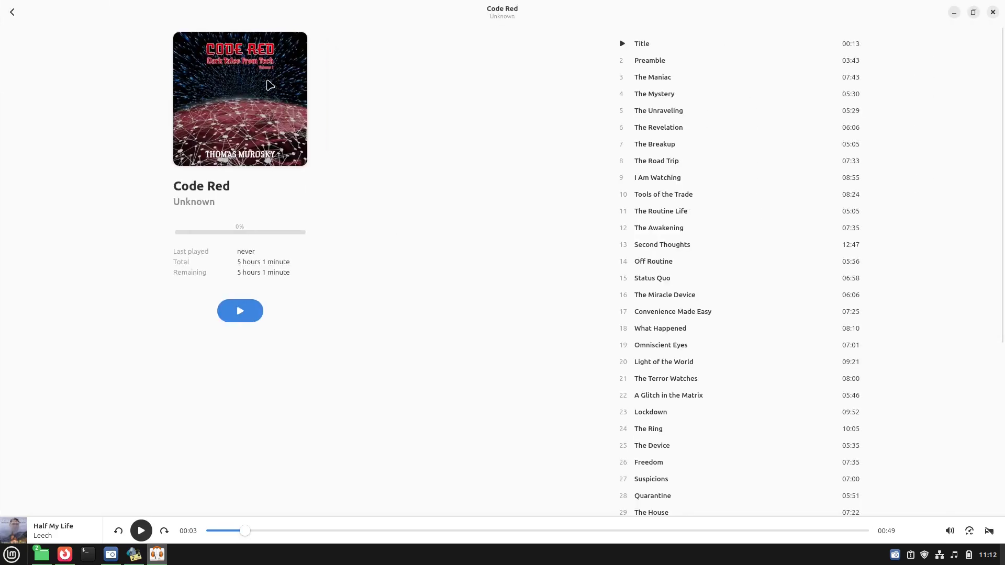
scroll(759, 175, "down", 5)
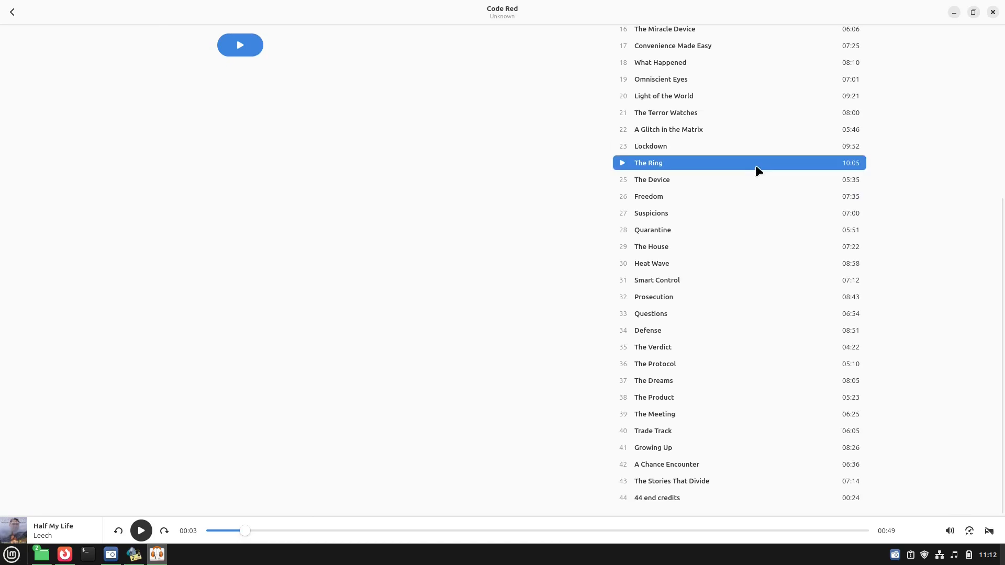
scroll(756, 165, "up", 3)
scroll(684, 152, "up", 3)
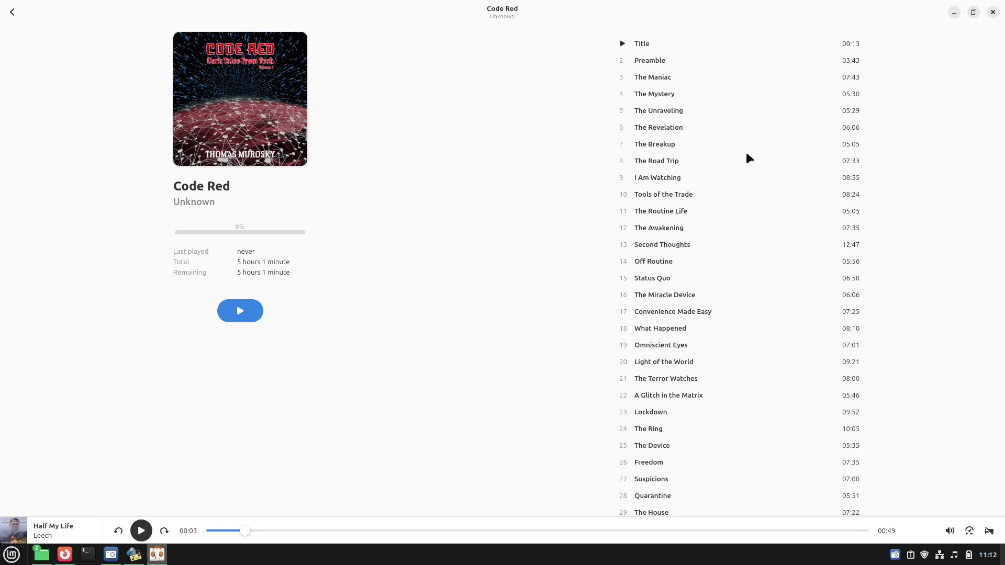
scroll(692, 135, "down", 5)
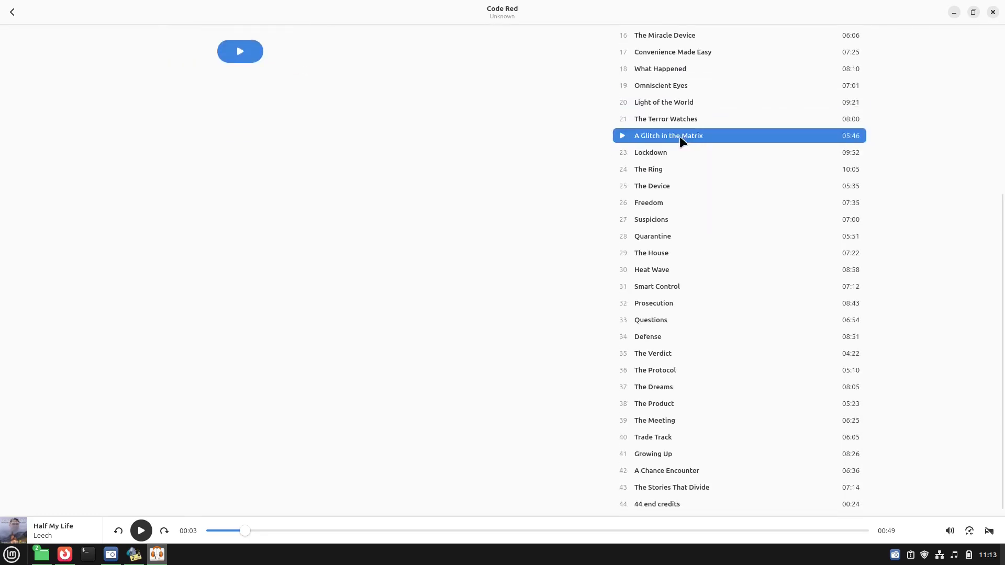
scroll(680, 136, "up", 5)
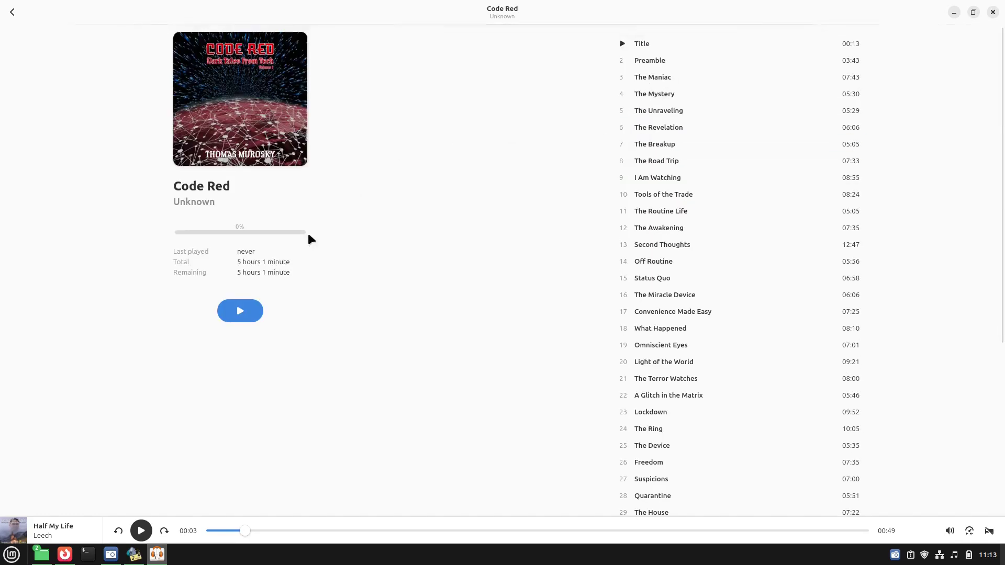
left_click(650, 149)
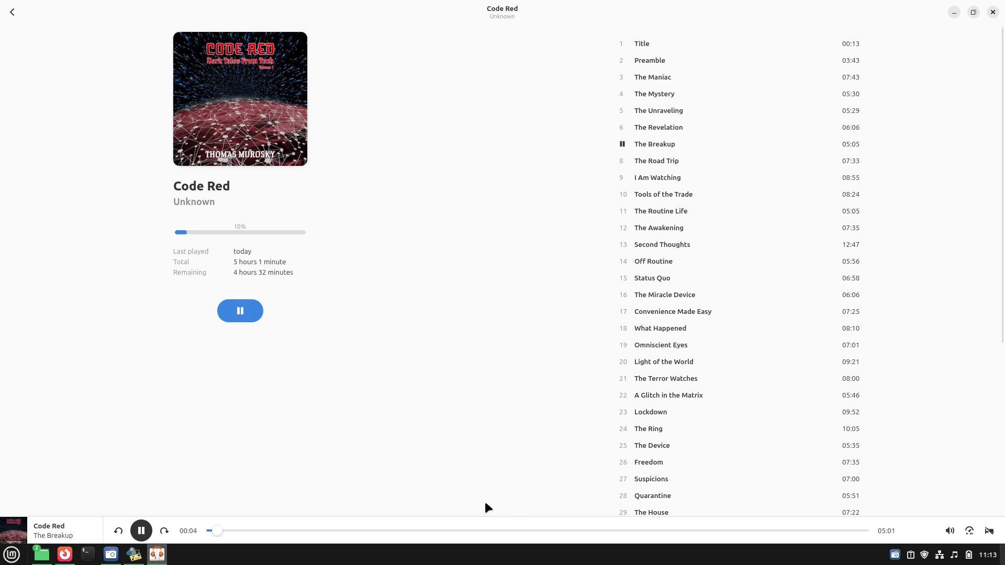
Pause Code Red, return to the library showing All authors, then bring Firefox forward.
left_click(256, 313)
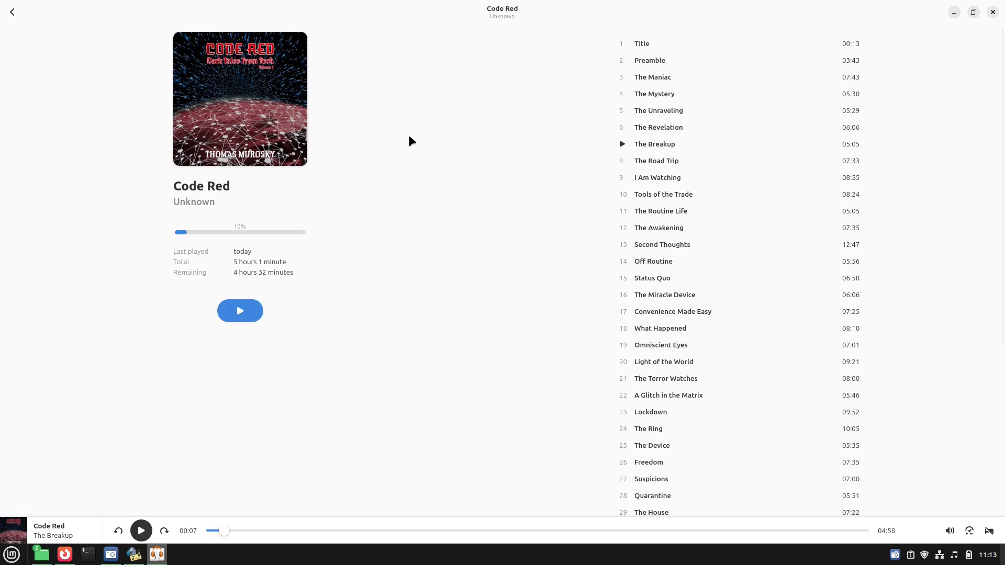
left_click(12, 12)
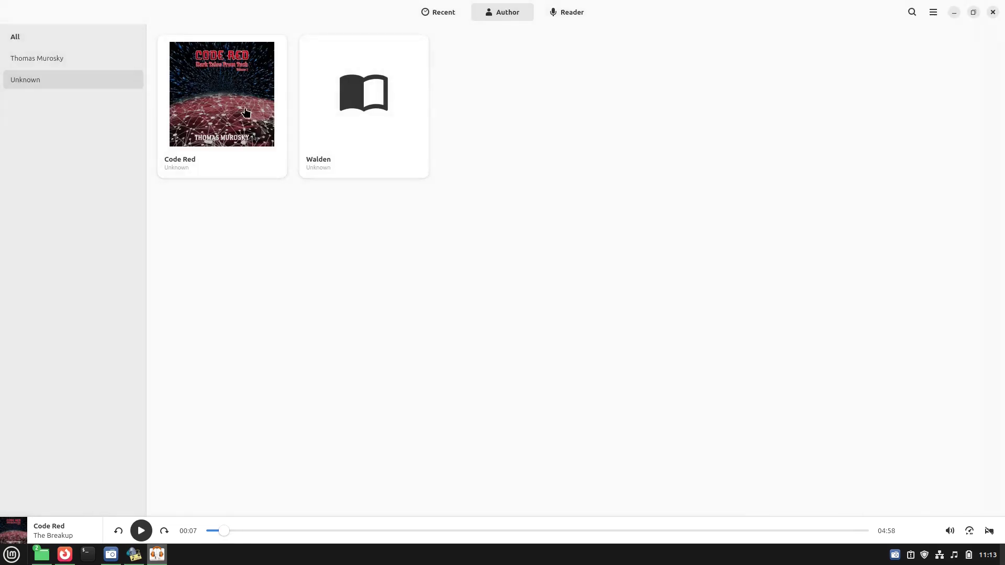
left_click(23, 42)
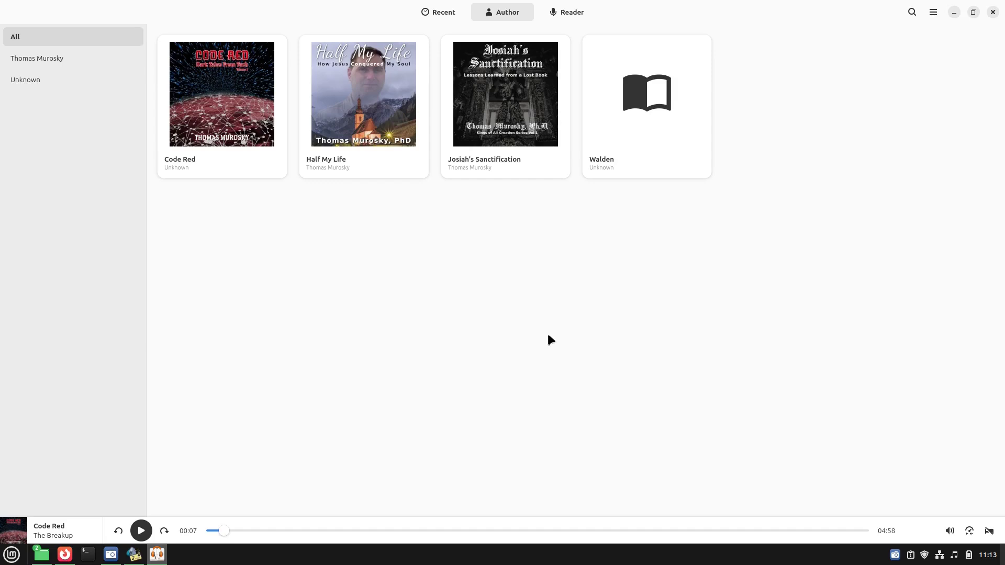
left_click(63, 559)
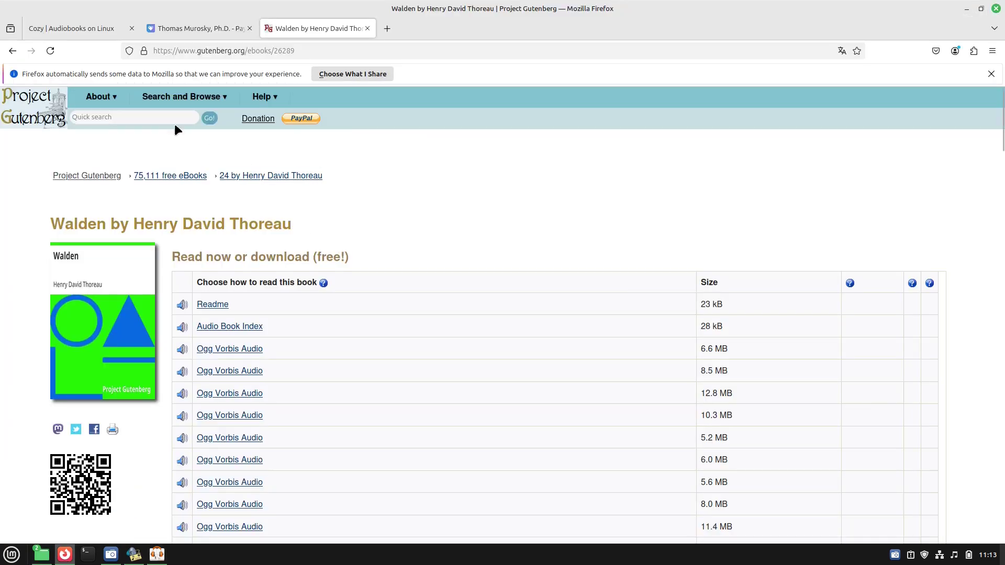
From the cozy.sh footer, open the maintainer's GitHub profile and the cozy repository page.
left_click(80, 30)
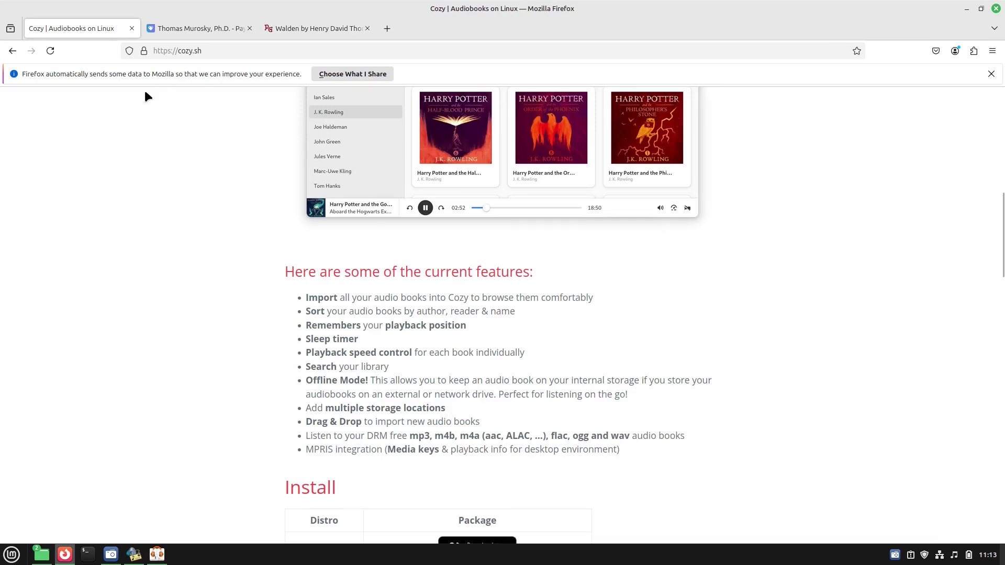
scroll(701, 325, "up", 10)
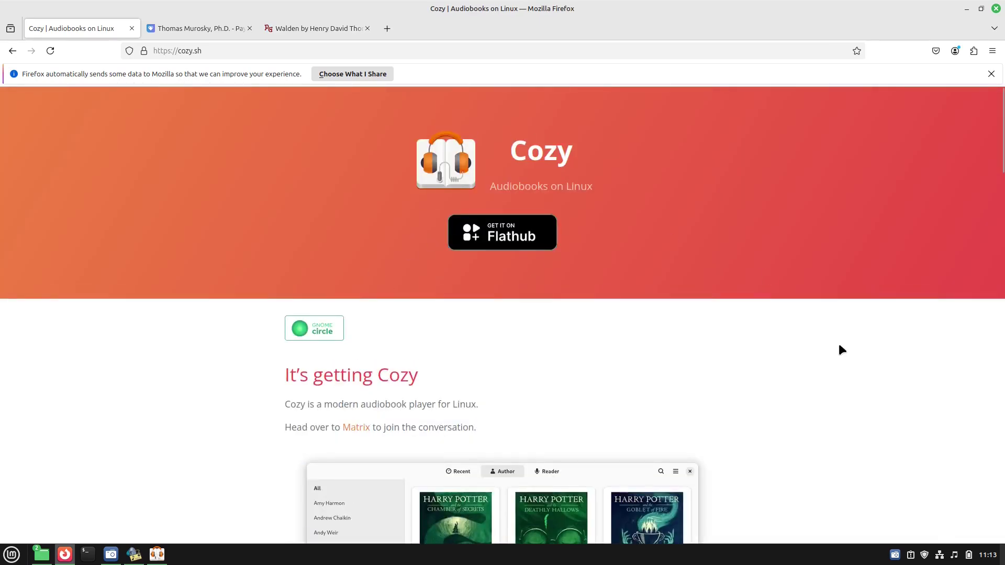
scroll(841, 349, "down", 10)
scroll(673, 273, "up", 10)
scroll(612, 287, "down", 20)
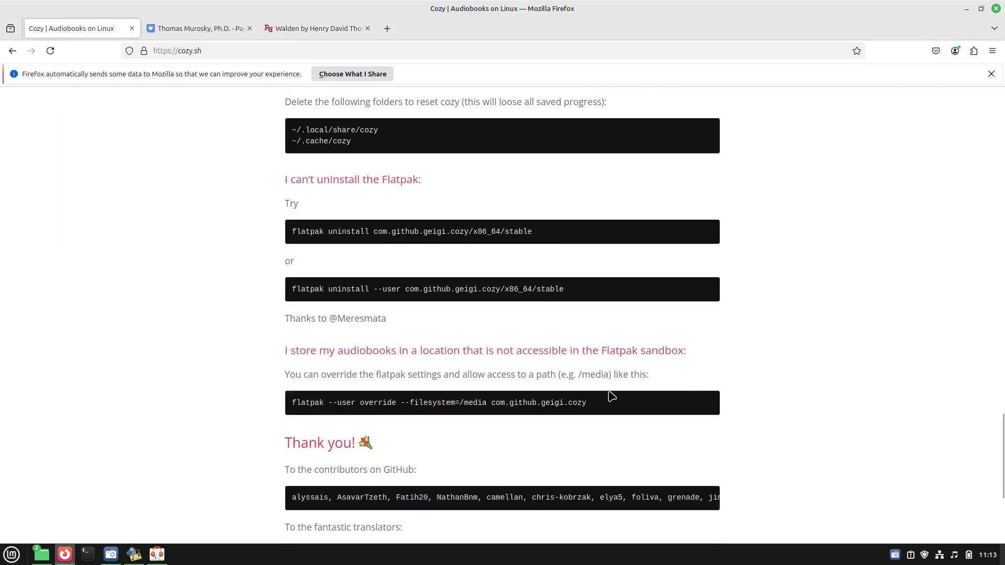
scroll(611, 396, "down", 5)
left_click(397, 535)
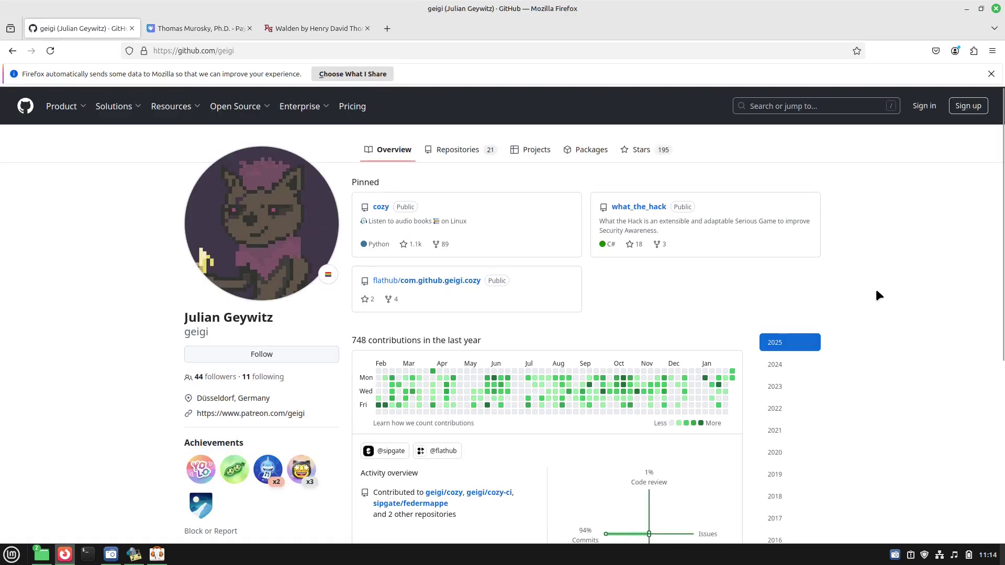
left_click(381, 207)
scroll(685, 340, "down", 5)
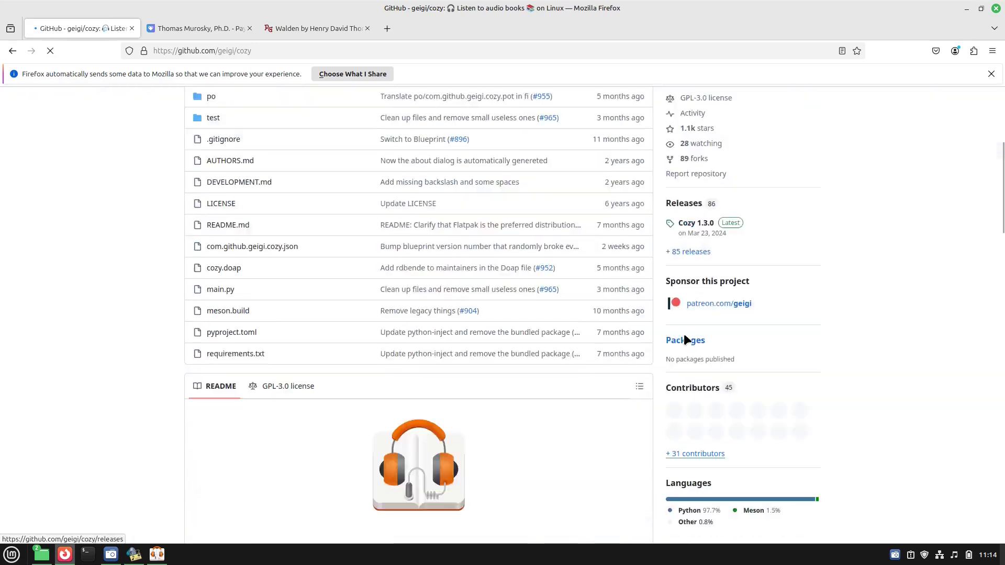
scroll(675, 338, "down", 15)
scroll(688, 348, "up", 20)
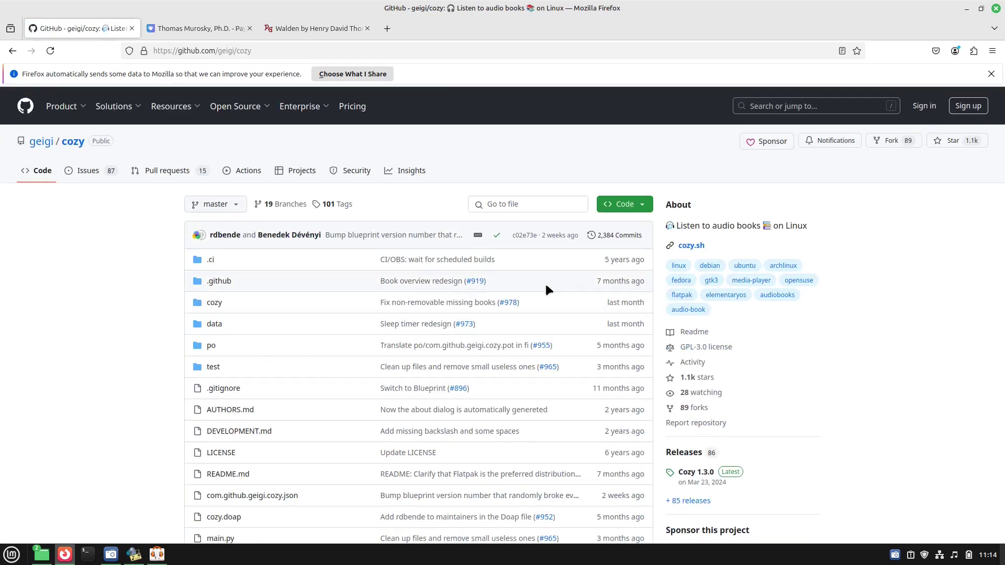
Switch to the author's Payhip store tab and scroll through its products.
left_click(188, 28)
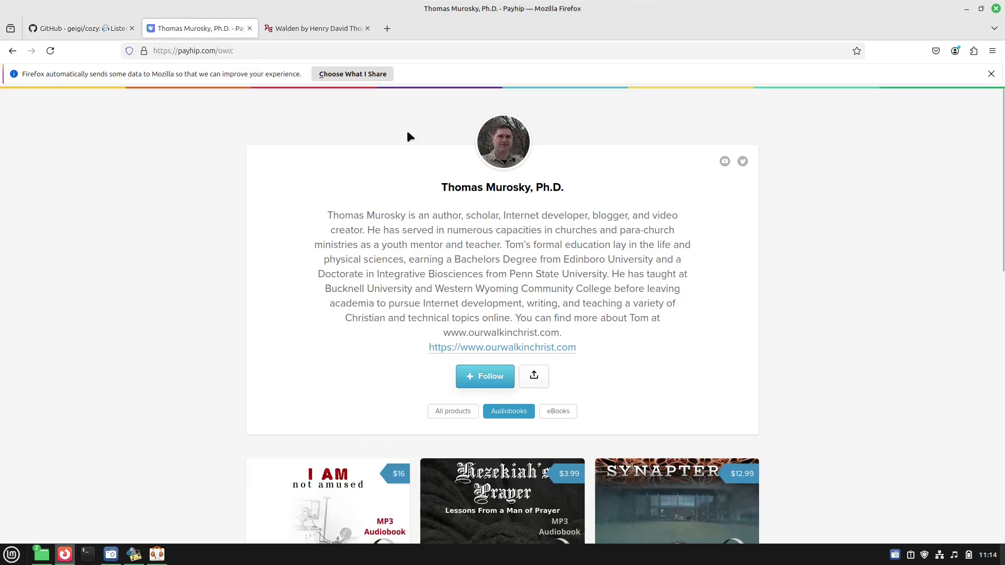
scroll(409, 136, "down", 10)
scroll(714, 222, "up", 9)
scroll(713, 222, "down", 4)
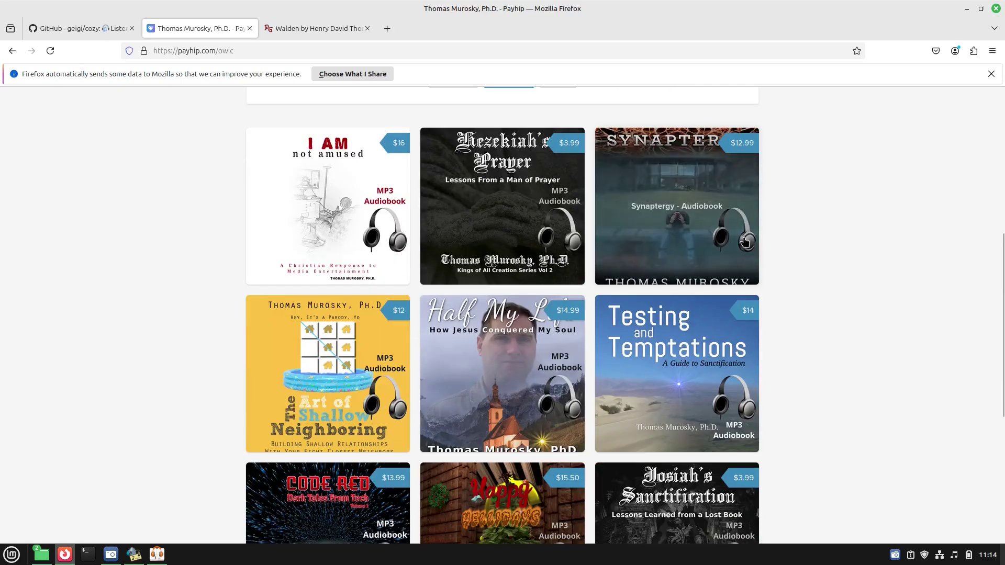
scroll(745, 241, "down", 5)
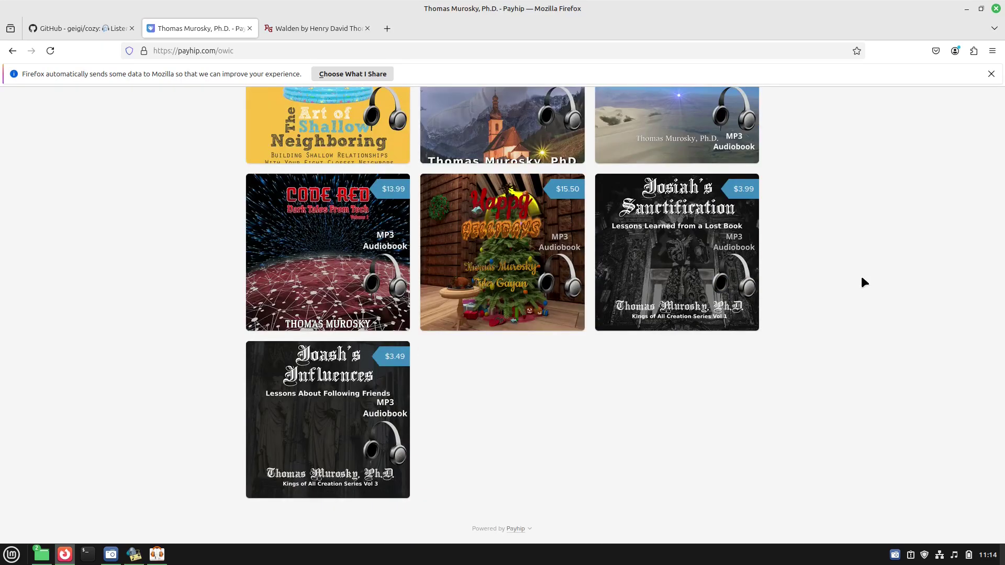
scroll(844, 279, "up", 10)
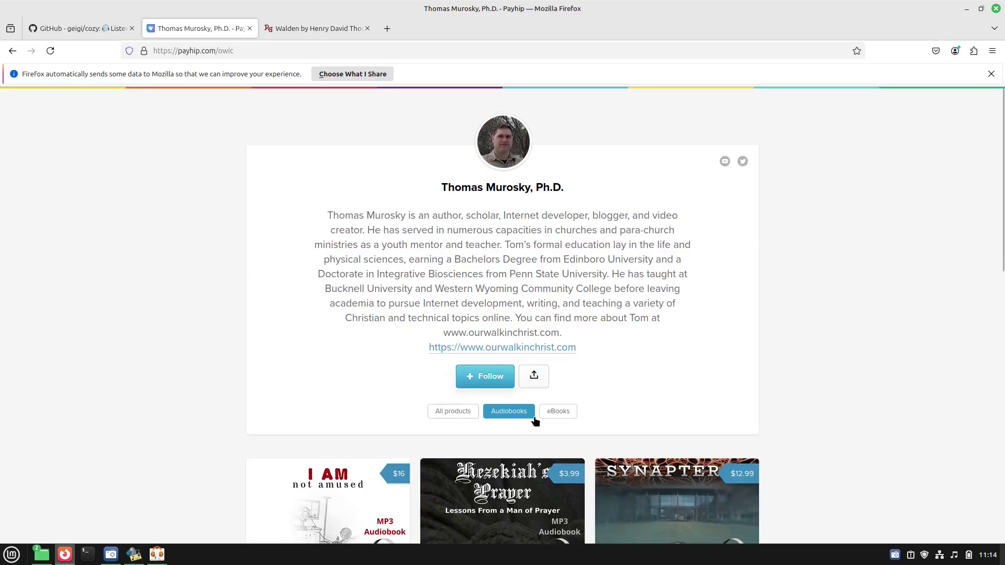
Filter the store to eBooks, then back to Audiobooks.
left_click(558, 411)
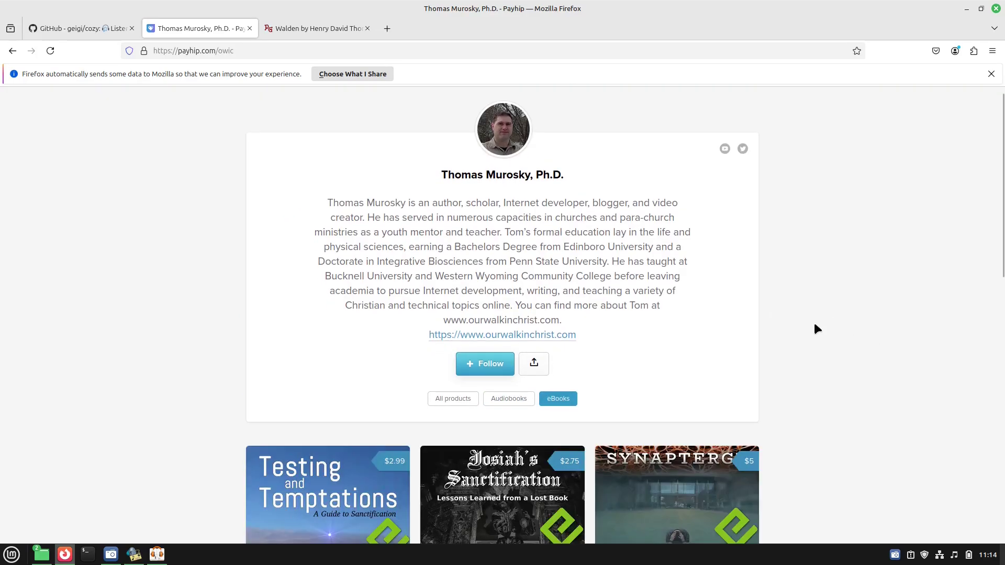
scroll(818, 328, "down", 10)
scroll(835, 352, "up", 8)
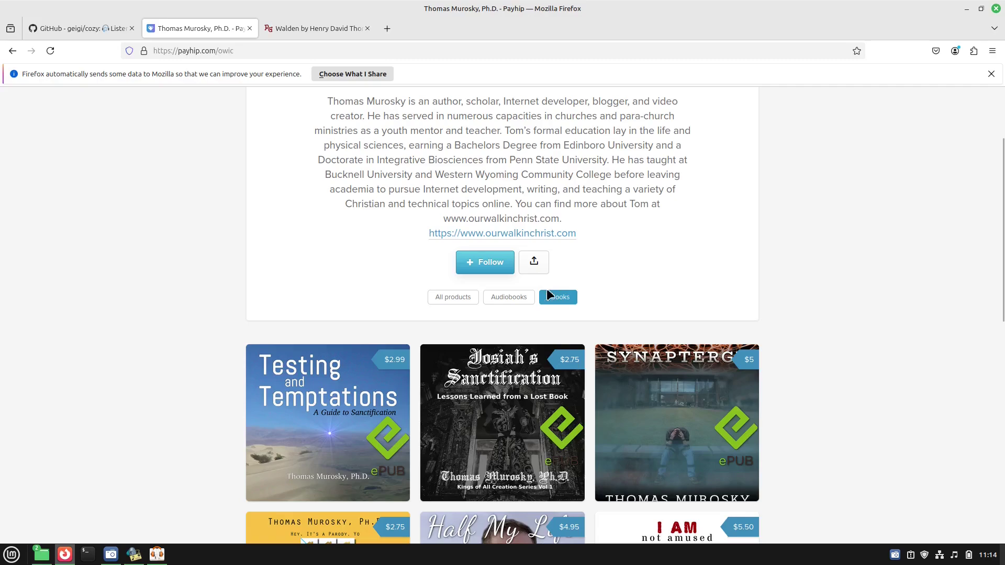
left_click(506, 297)
scroll(882, 290, "down", 10)
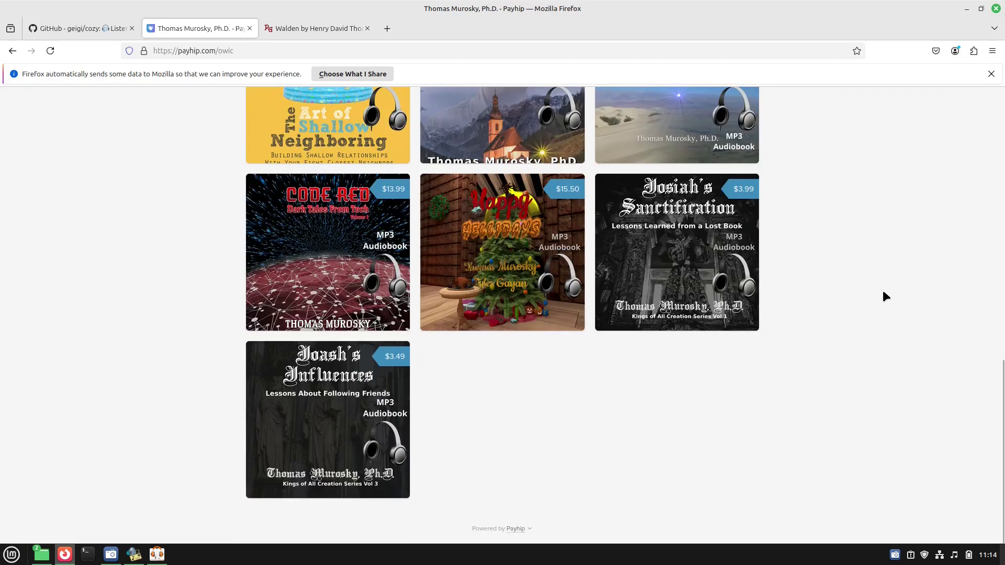
scroll(884, 294, "up", 10)
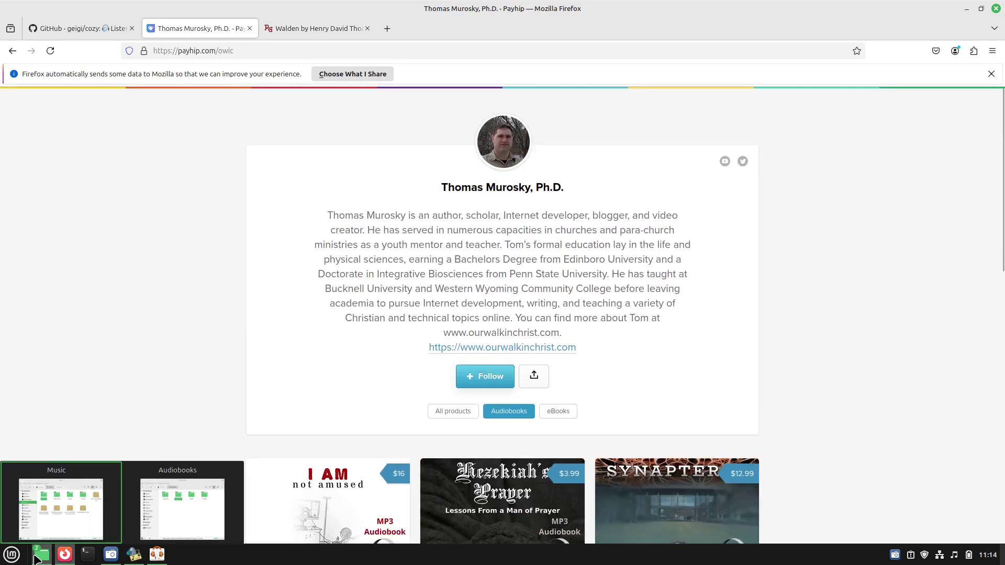
Briefly raise the Music folder window, then return to Firefox and dismiss URL suggestions.
left_click(35, 556)
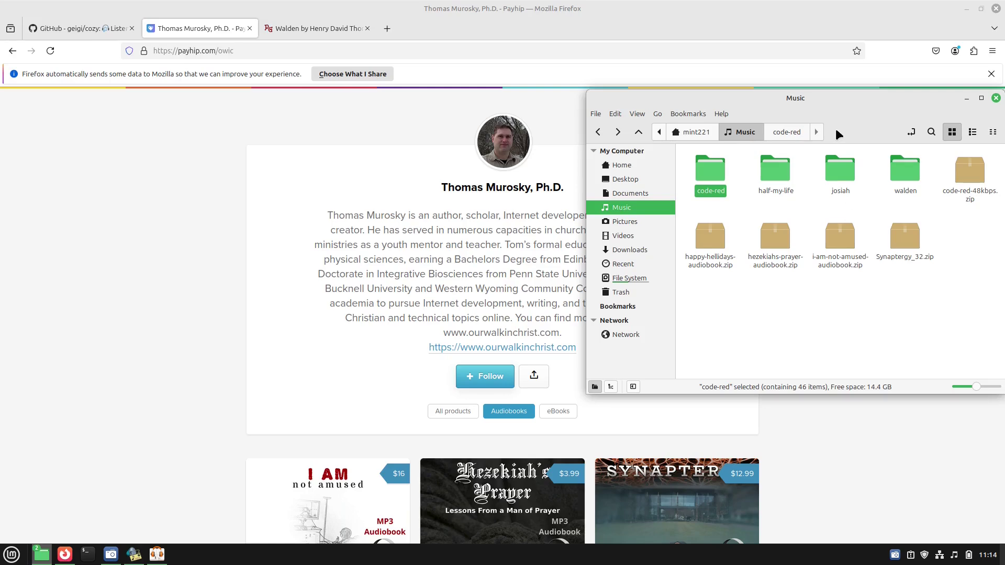
left_click(254, 52)
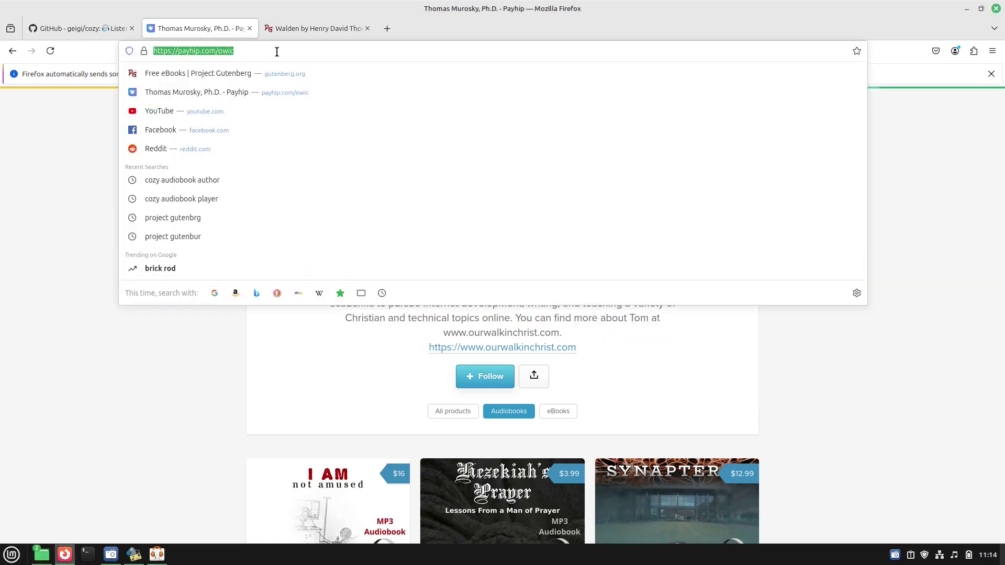
left_click(892, 359)
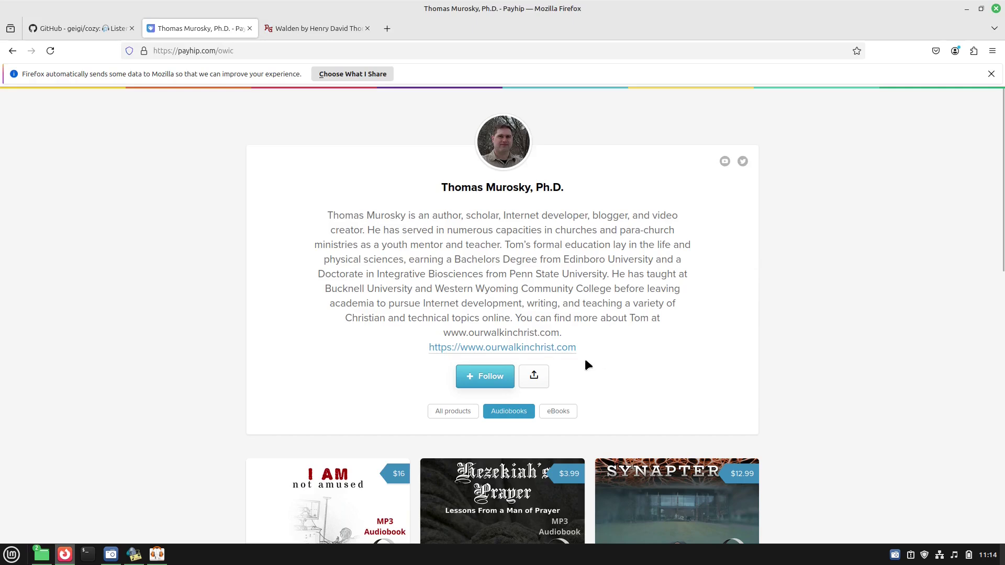